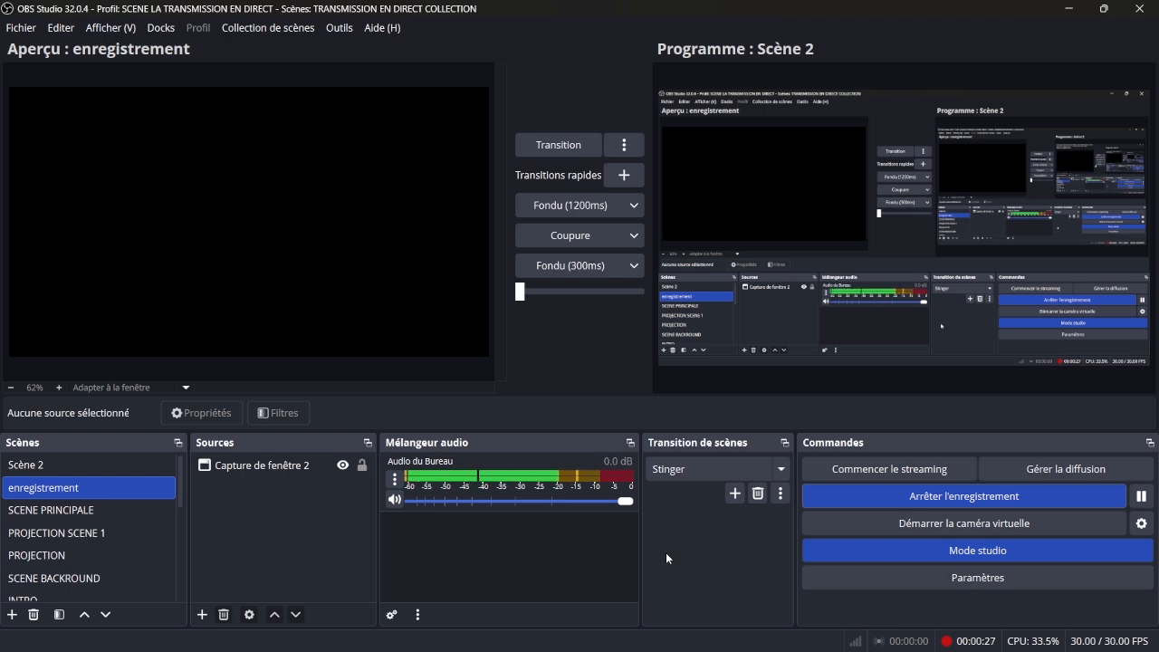
- Add a new scene named "proj streaming"
{"action": "left_click", "coordinate": [11, 618]}
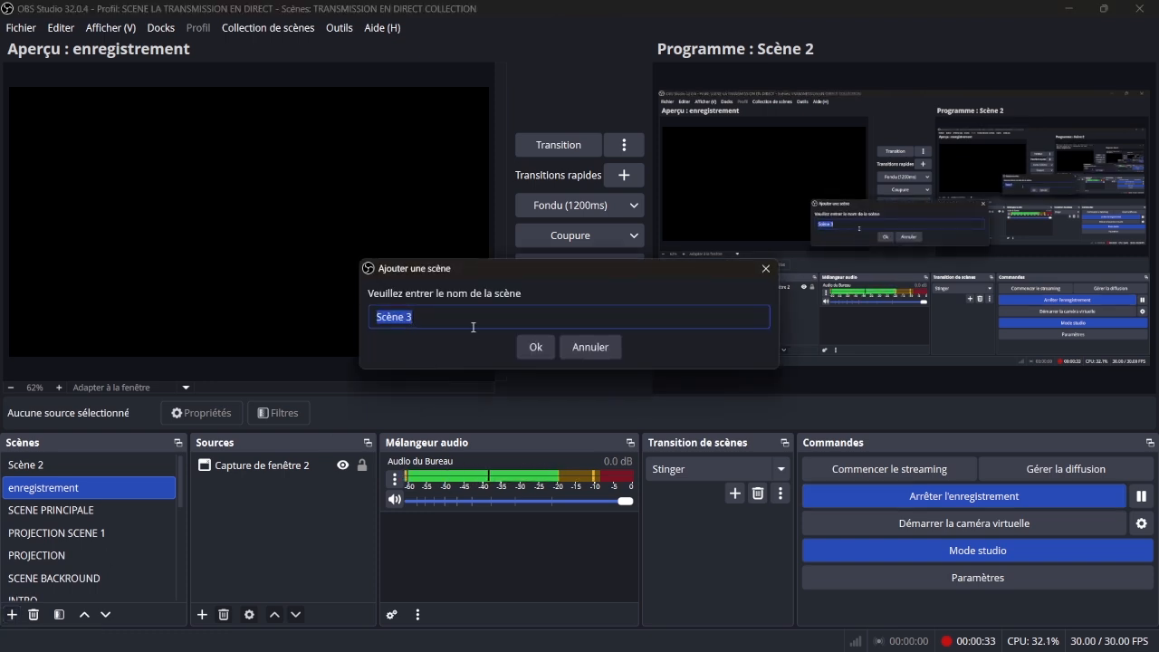
{"action": "type", "text": "pro"}
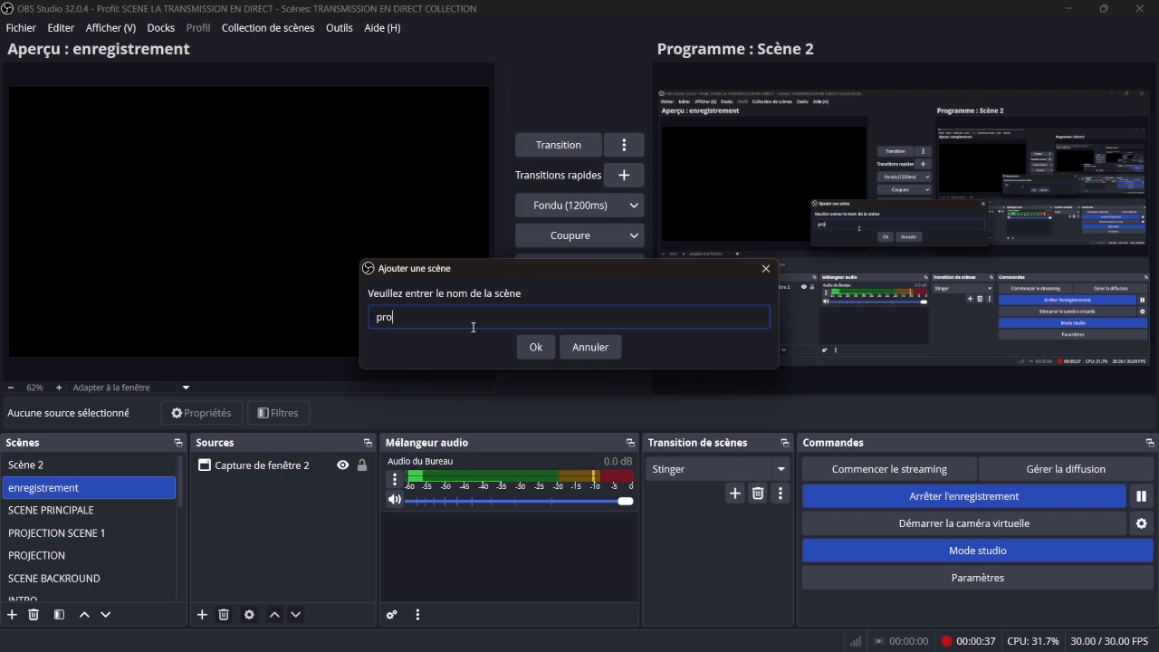
{"action": "type", "text": "j"}
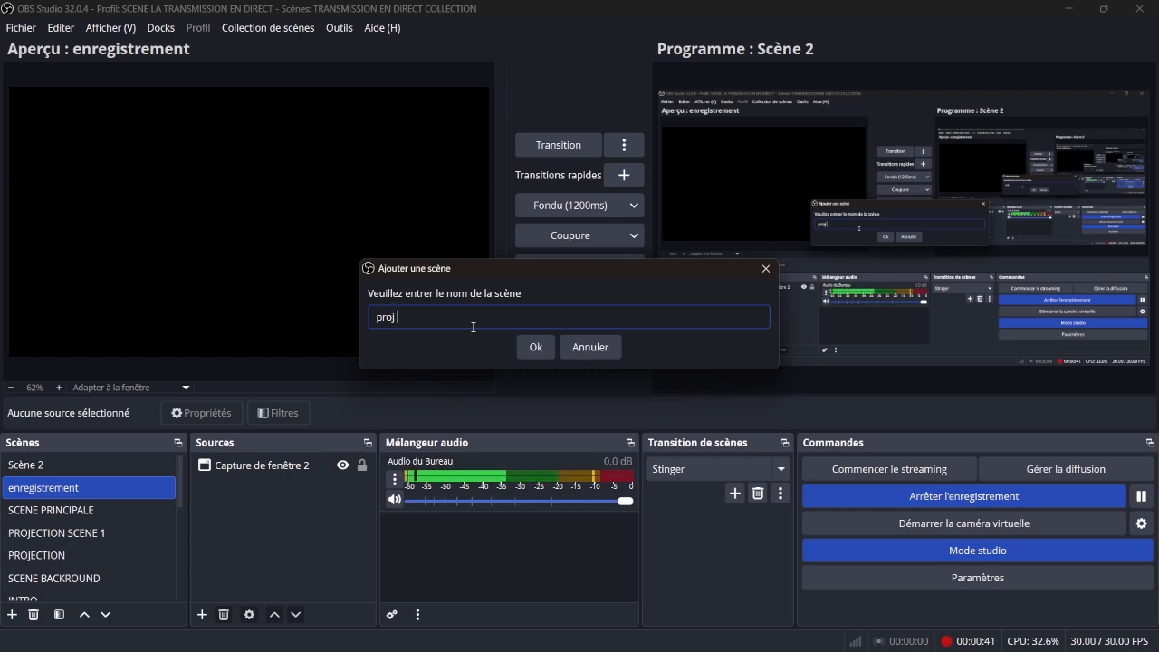
{"action": "type", "text": " str"}
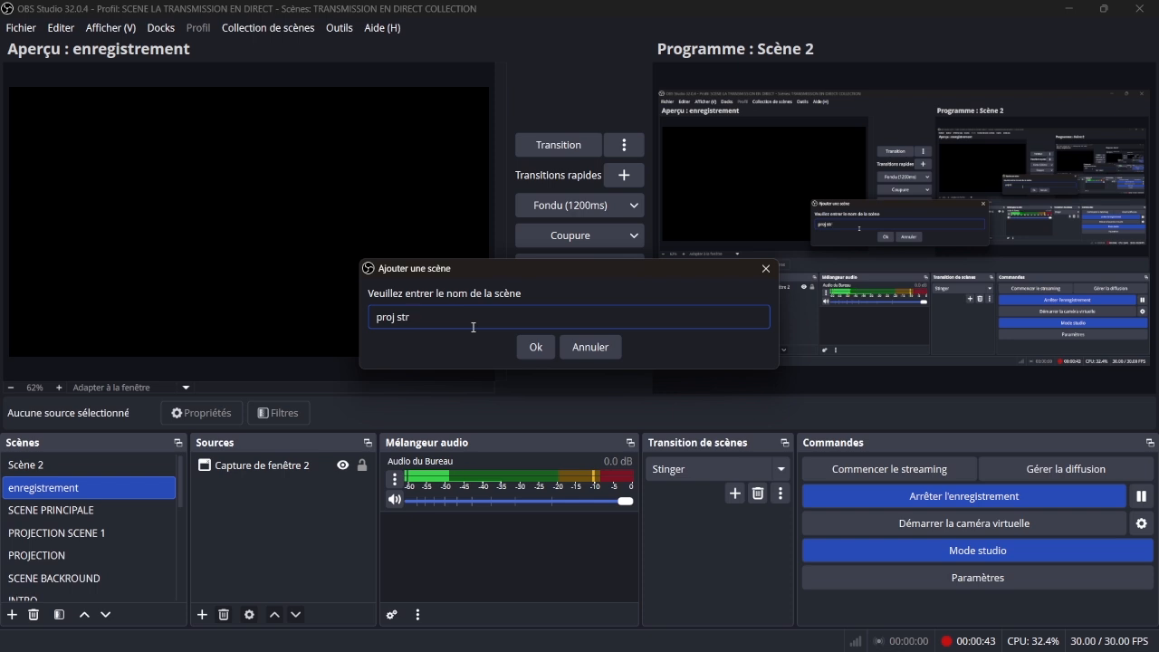
{"action": "type", "text": "eam"}
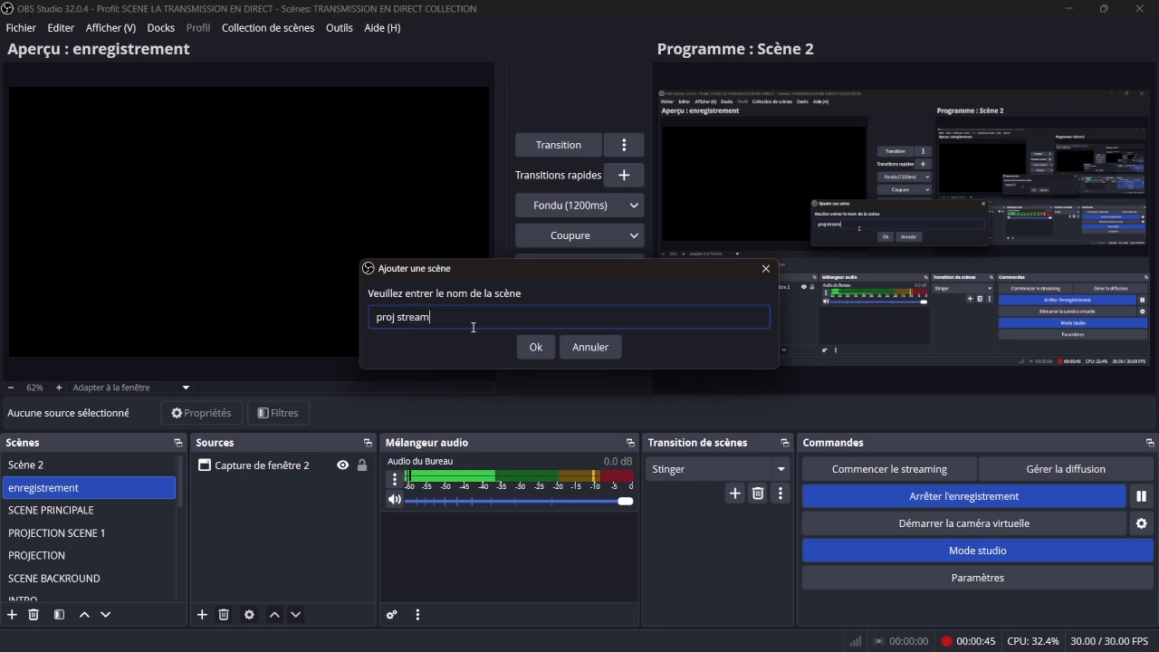
{"action": "type", "text": "i"}
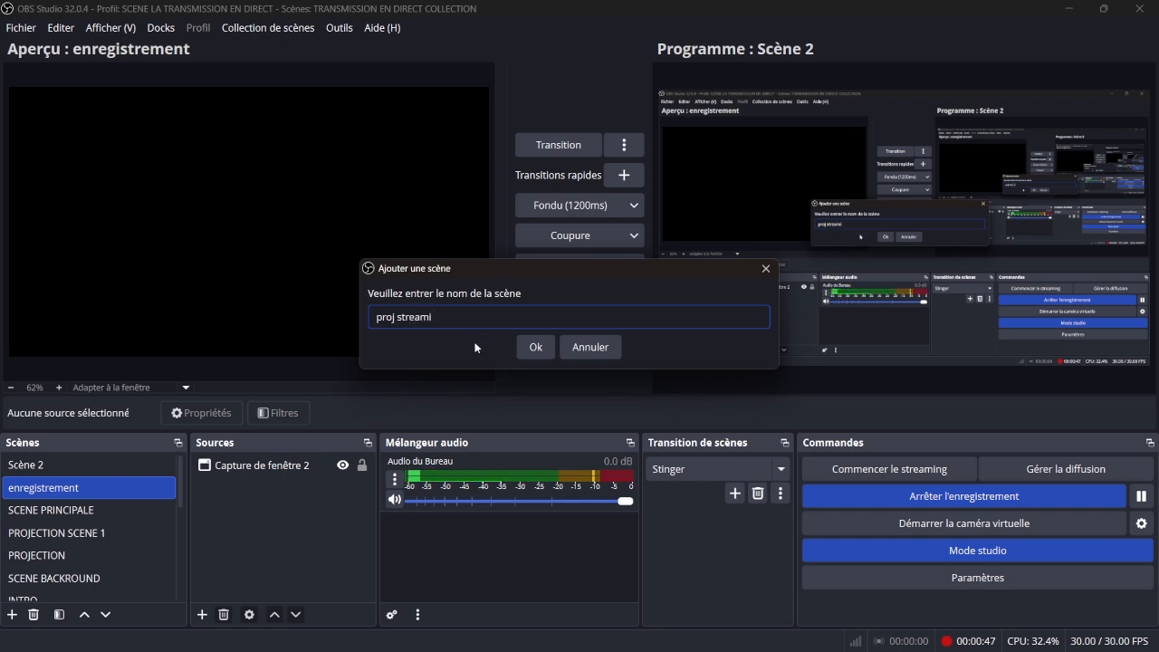
{"action": "type", "text": "ng"}
{"action": "left_click", "coordinate": [526, 347]}
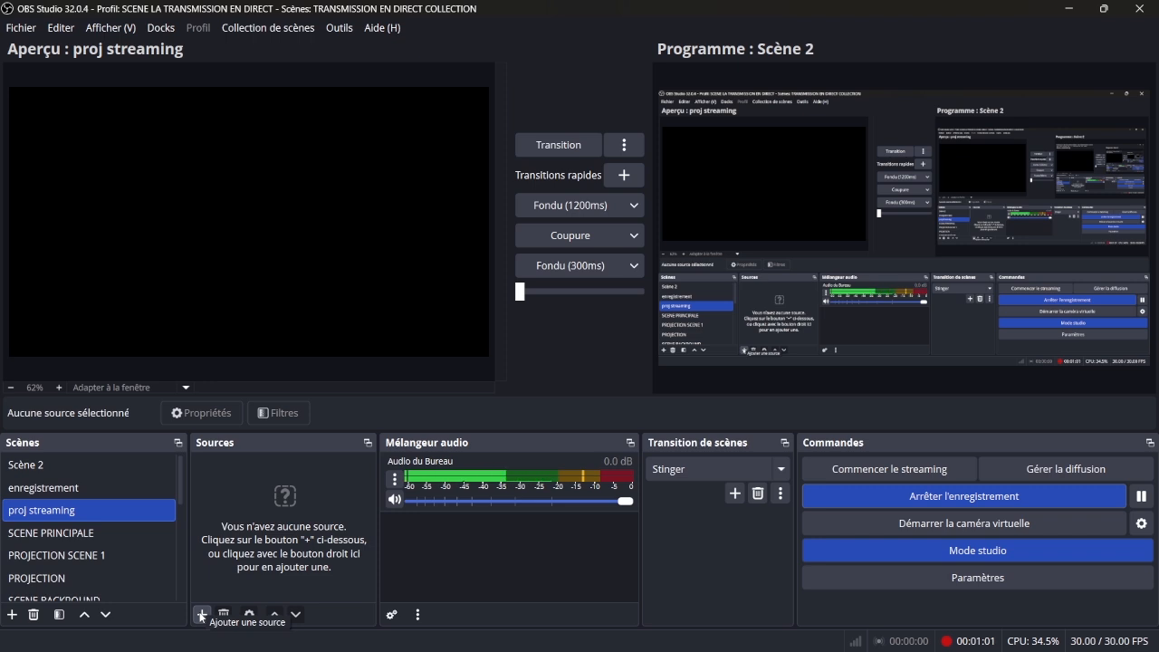
- Add a new window capture source named "le germe" to the proj streaming scene
{"action": "left_click", "coordinate": [201, 615]}
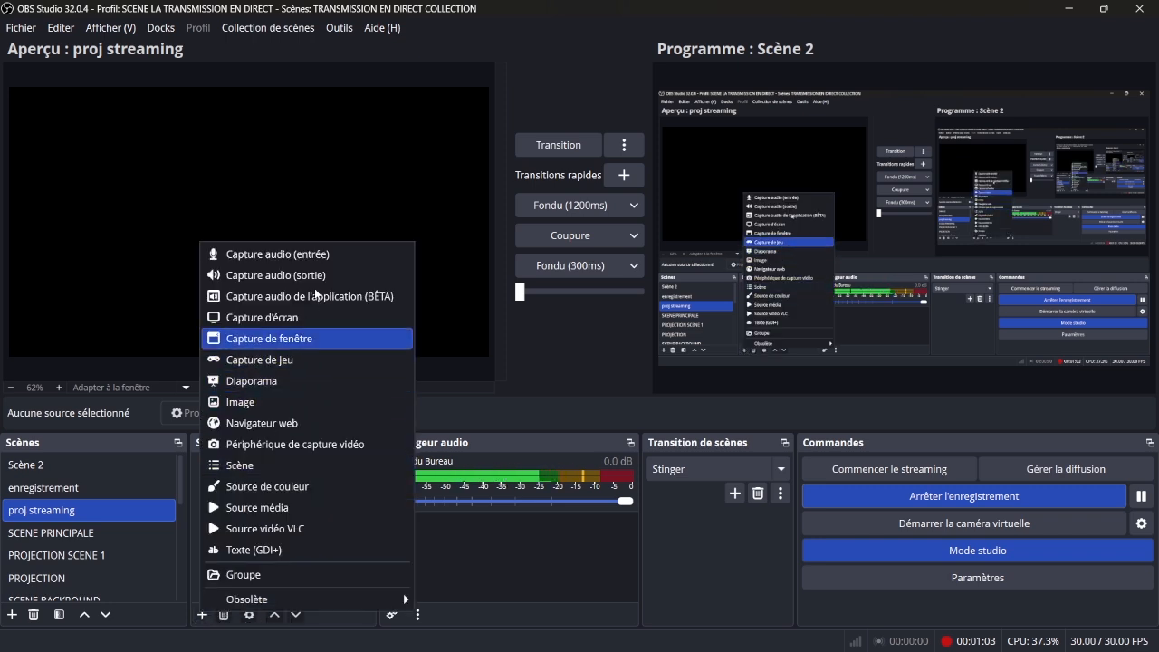
{"action": "left_click", "coordinate": [302, 340]}
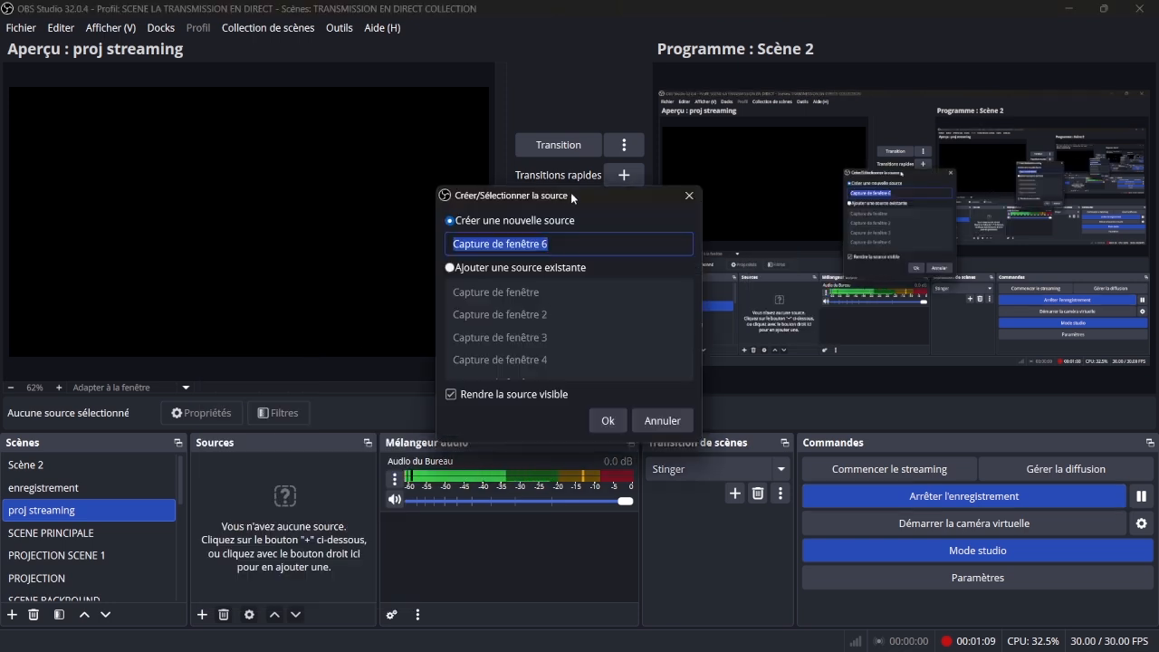
{"action": "left_click_drag", "start_coordinate": [573, 198], "coordinate": [472, 213]}
{"action": "key", "text": "BackSpace"}
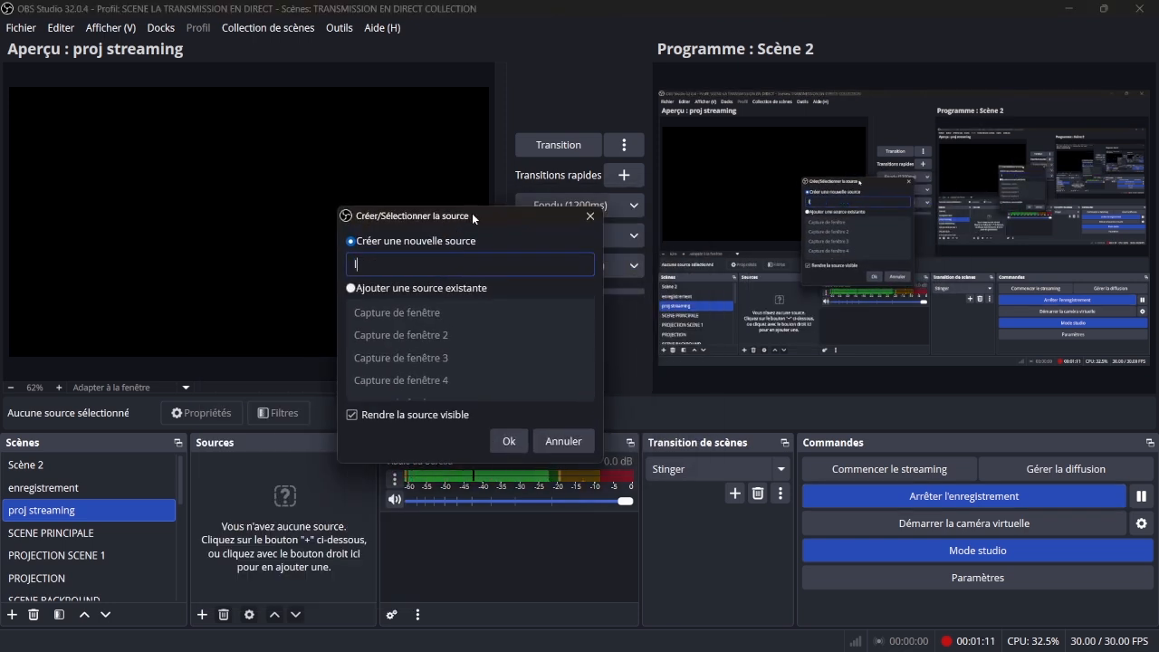
{"action": "type", "text": "le g"}
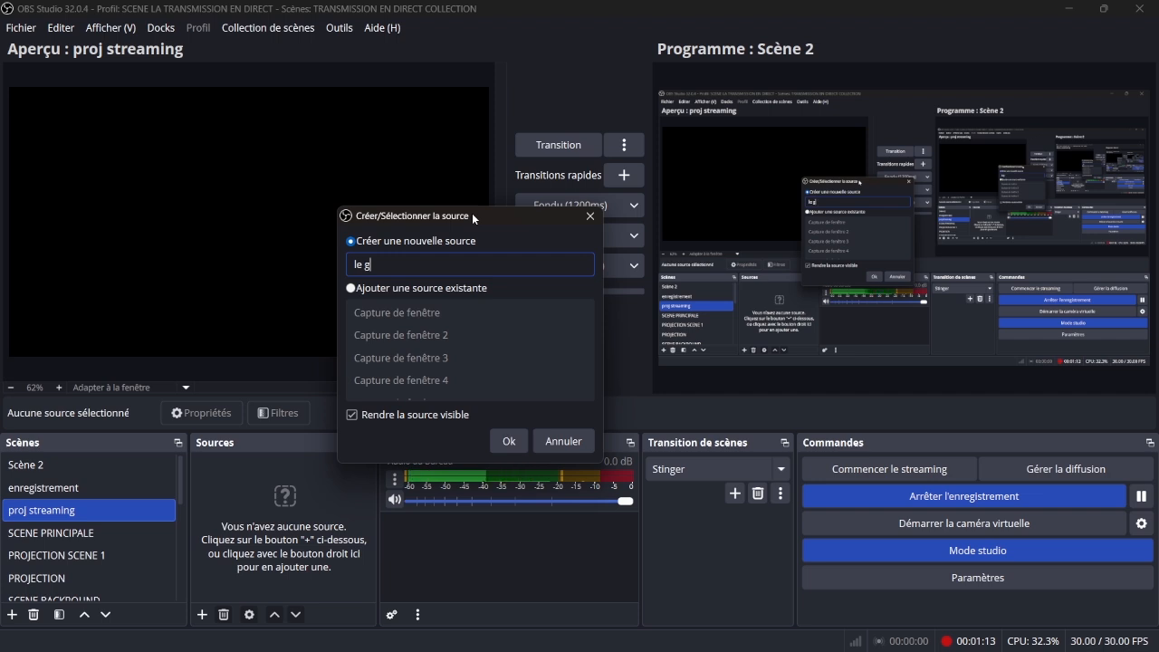
{"action": "type", "text": "erme"}
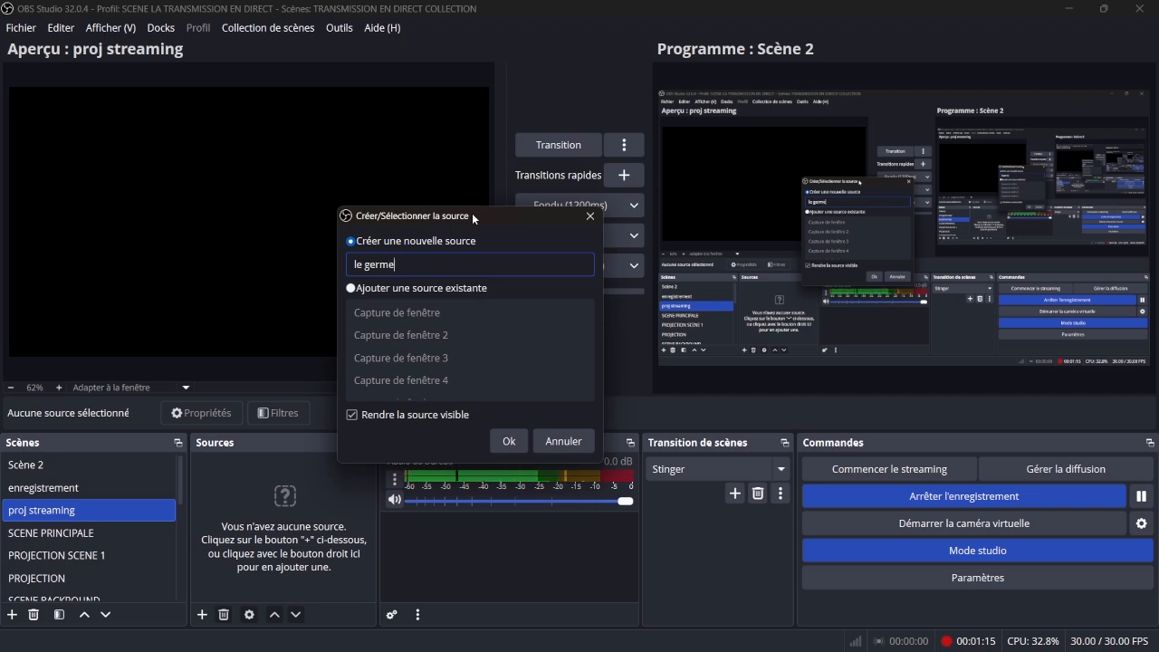
{"action": "left_click", "coordinate": [509, 442]}
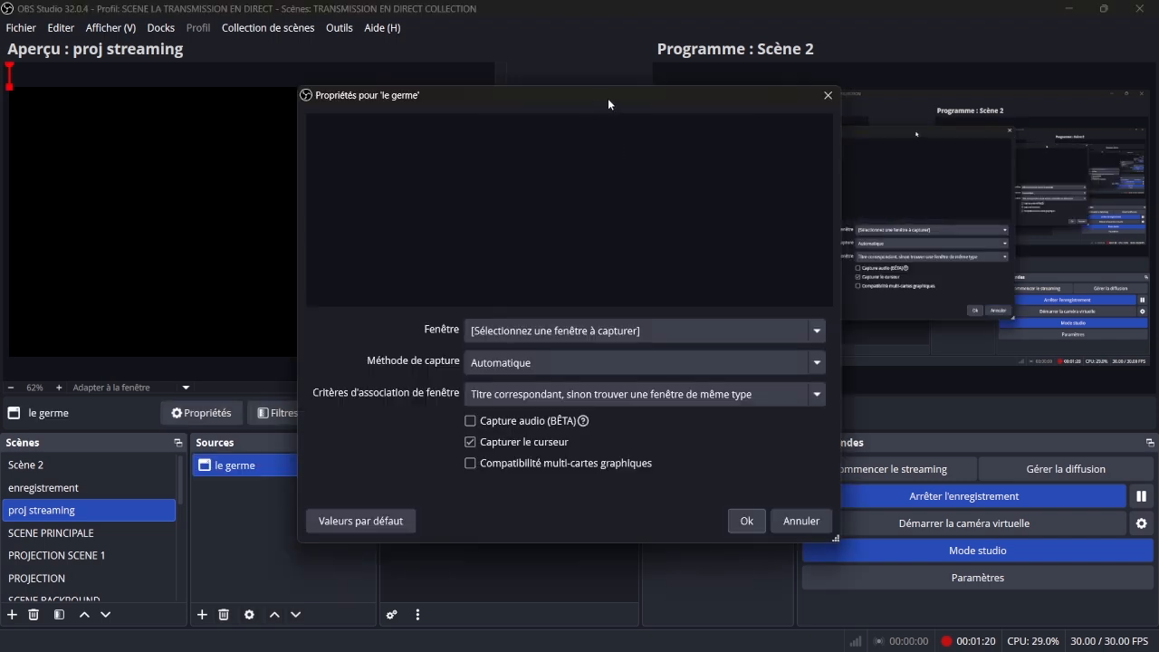
{"action": "left_click_drag", "start_coordinate": [610, 104], "coordinate": [453, 110]}
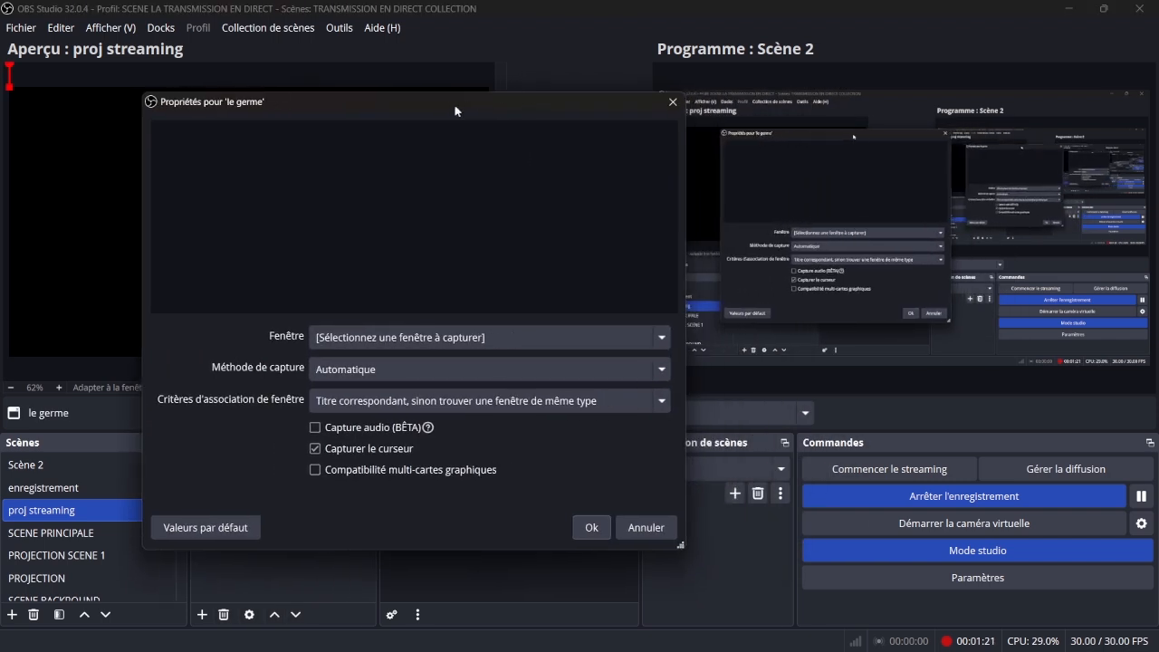
{"action": "left_click", "coordinate": [475, 339]}
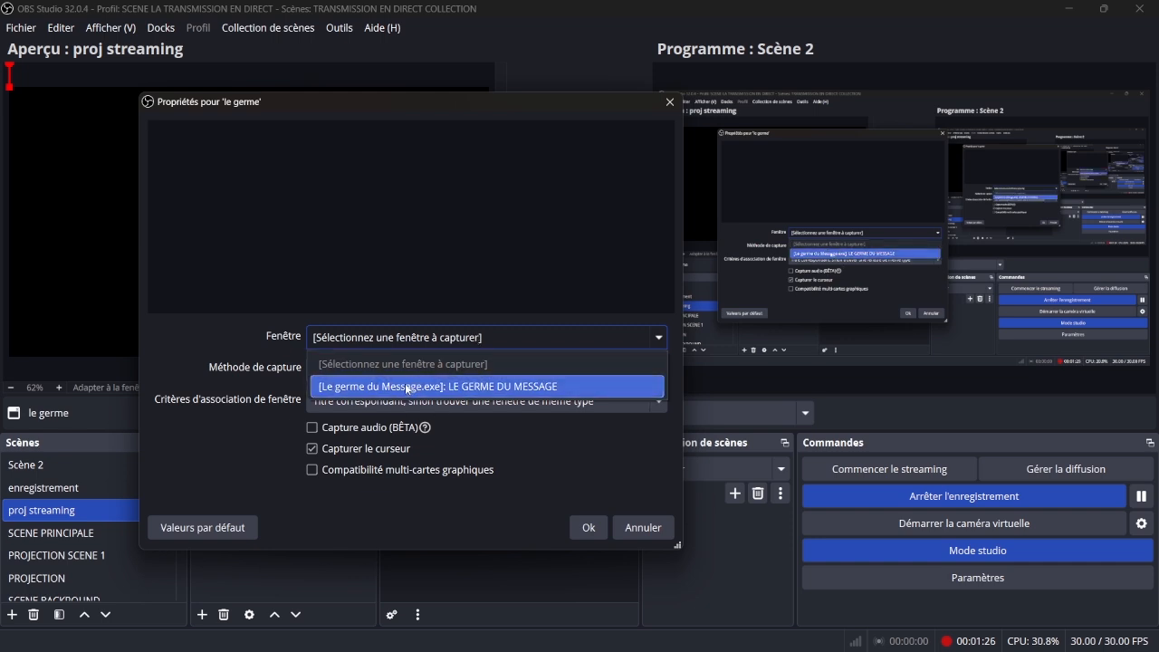
{"action": "left_click", "coordinate": [266, 338]}
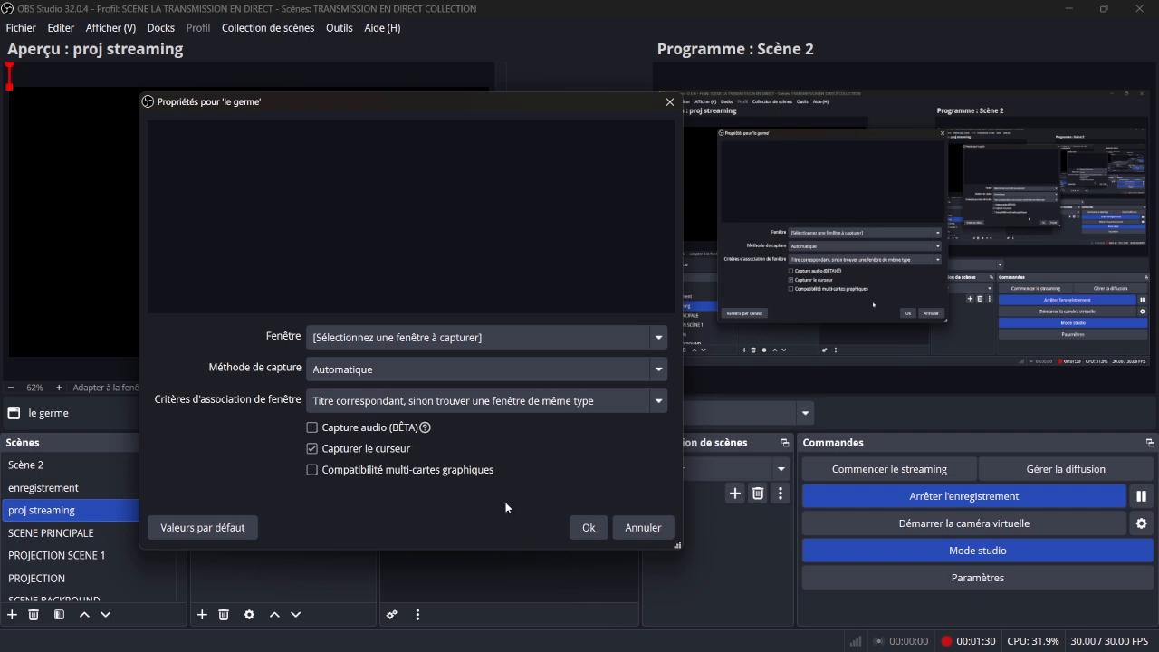
- Switch to Le germe du Message, start its streaming output and select the first stanza of Cantique n°220 to display it
{"action": "mouse_move", "coordinate": [766, 645]}
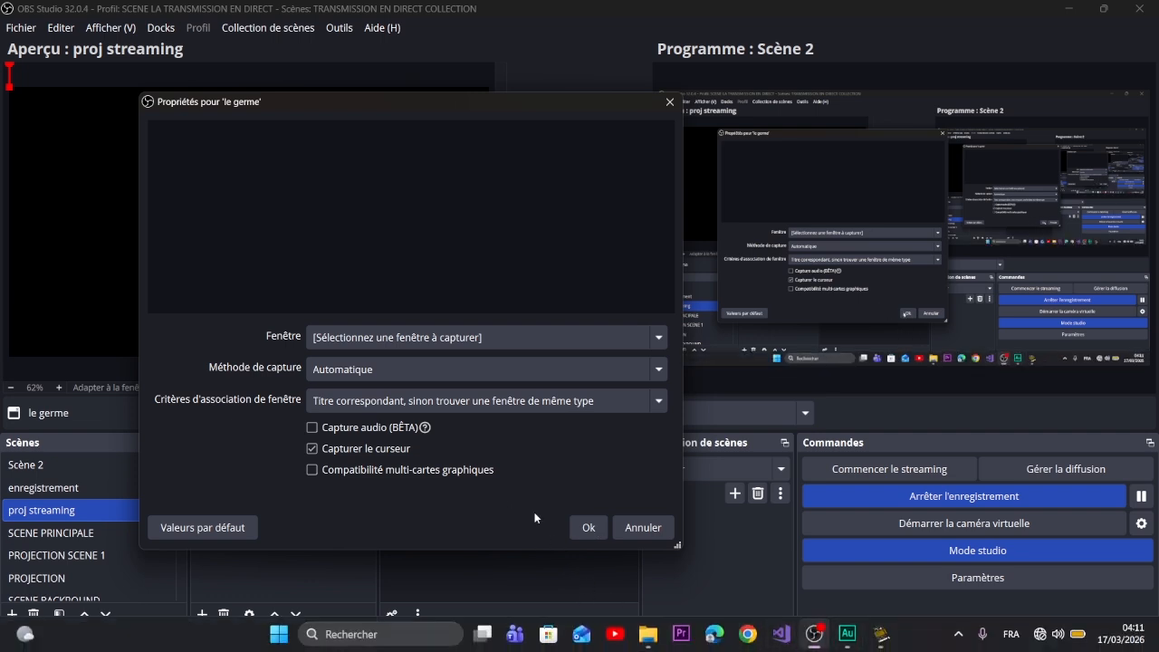
{"action": "left_click", "coordinate": [884, 645]}
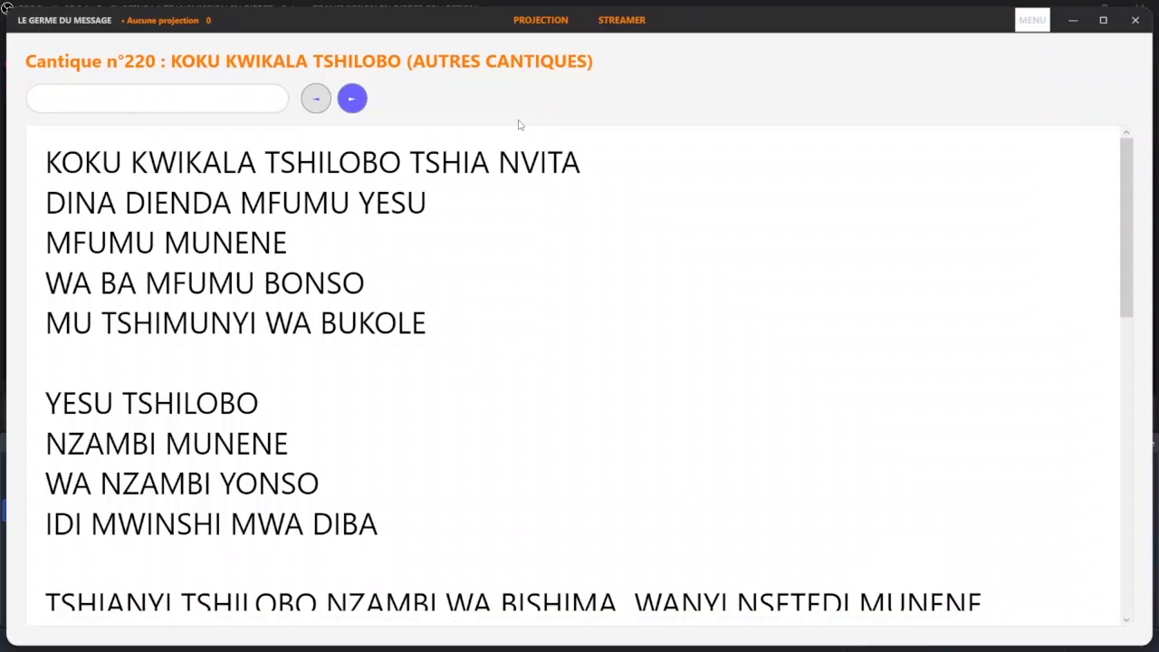
{"action": "left_click", "coordinate": [625, 26]}
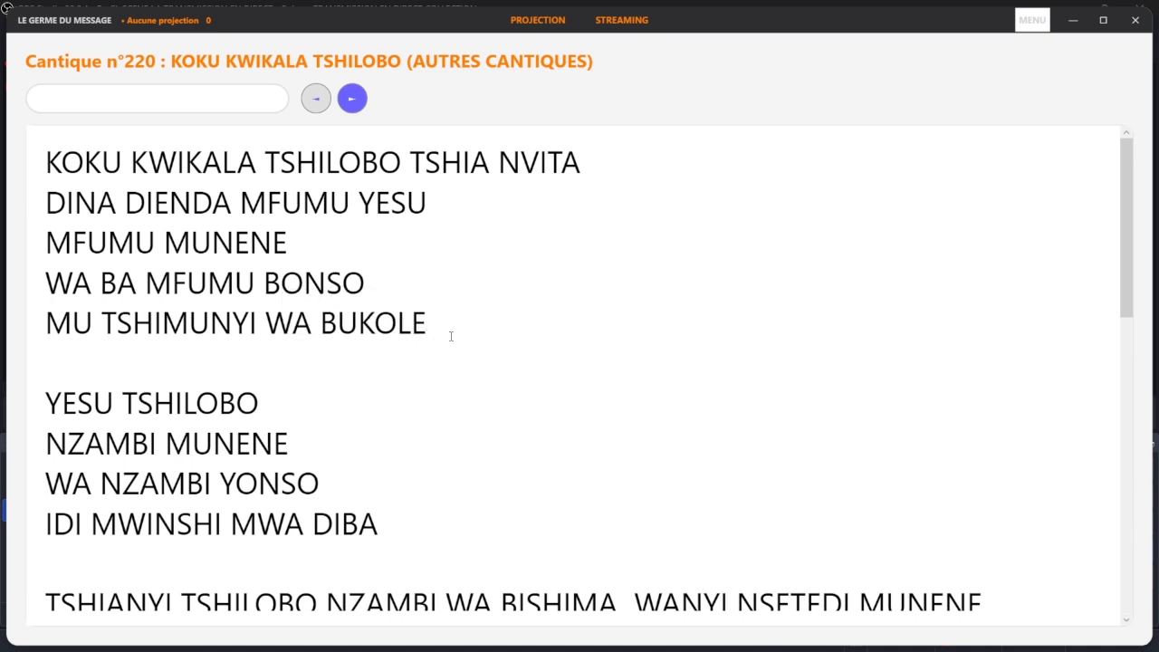
{"action": "left_click_drag", "start_coordinate": [466, 332], "coordinate": [64, 145]}
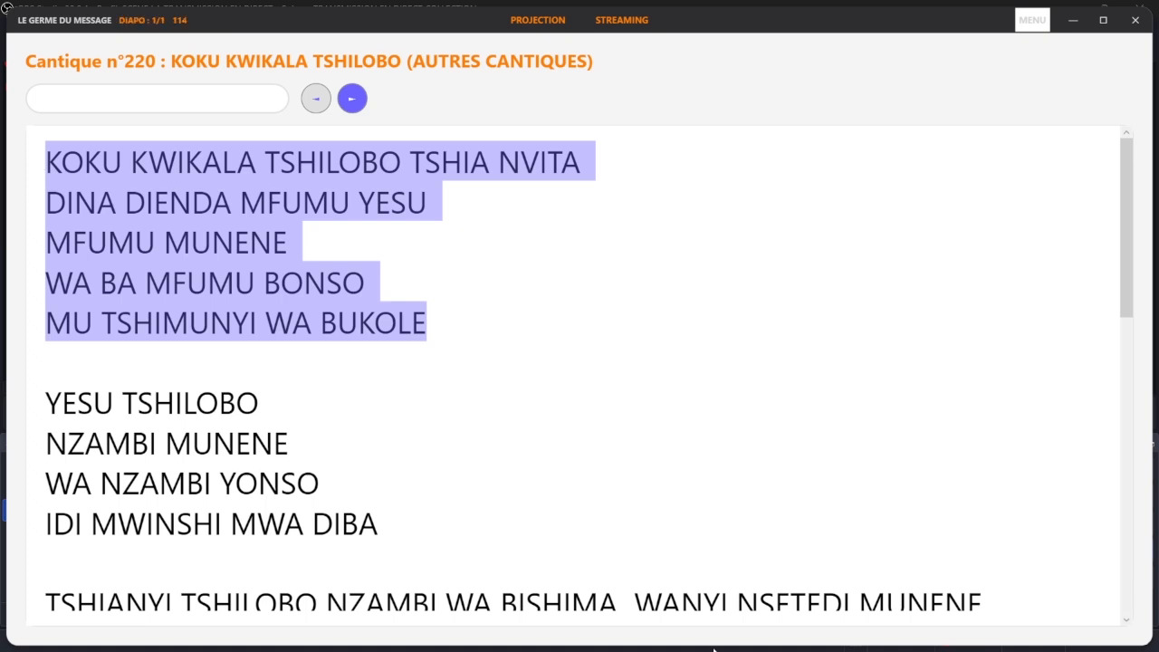
- Return to OBS Studio, disable cursor capture for the source and set its window matching criterion to "Le nom de fenêtre doit correspondre"
{"action": "key", "text": "super"}
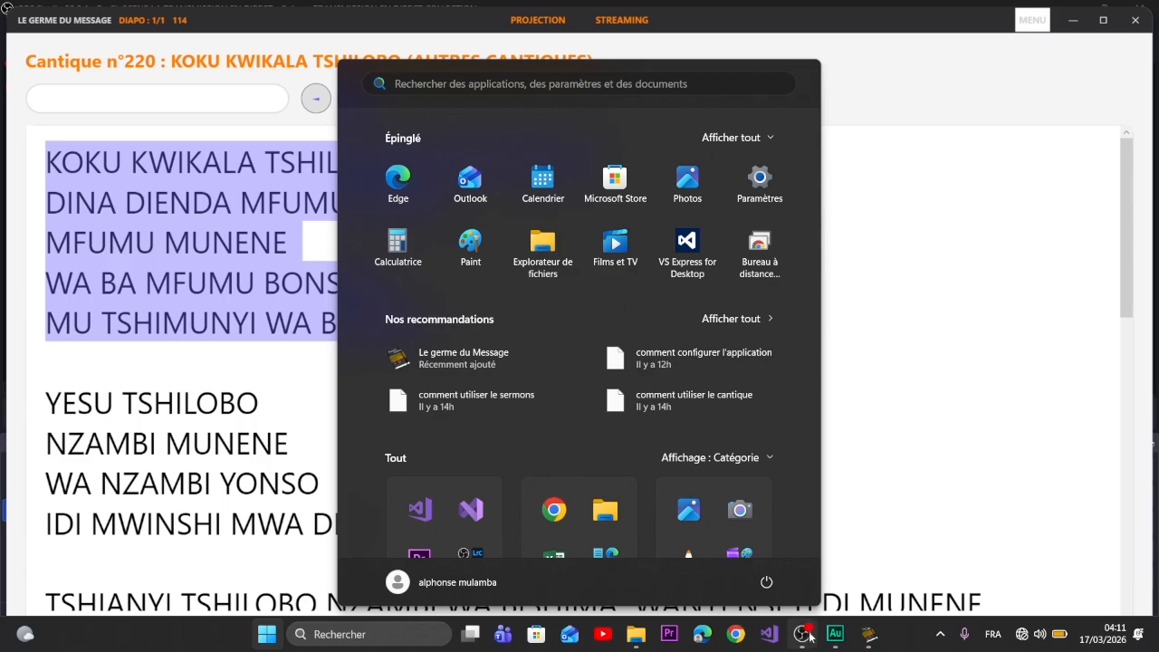
{"action": "mouse_move", "coordinate": [811, 639]}
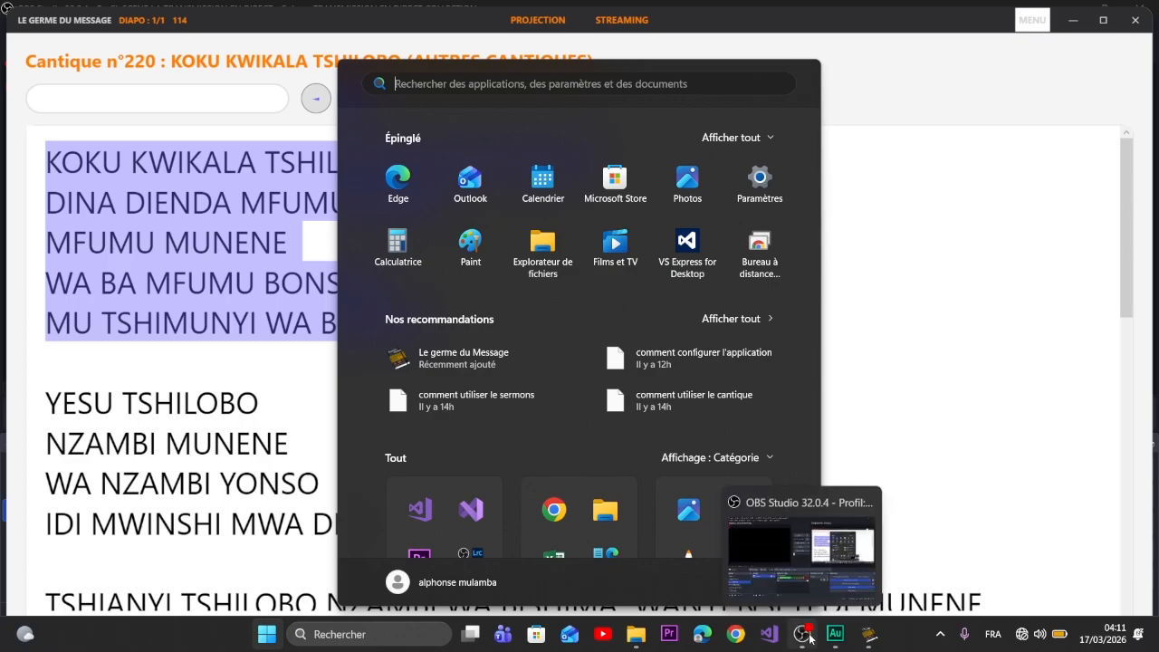
{"action": "left_click", "coordinate": [770, 563]}
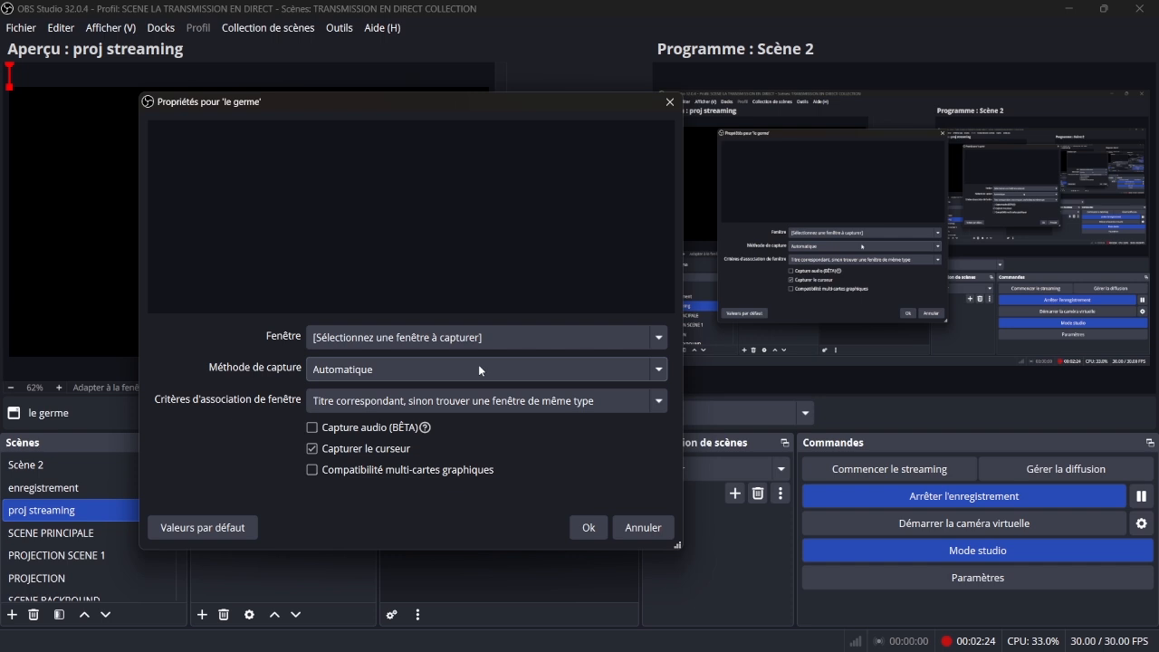
{"action": "left_click", "coordinate": [603, 342]}
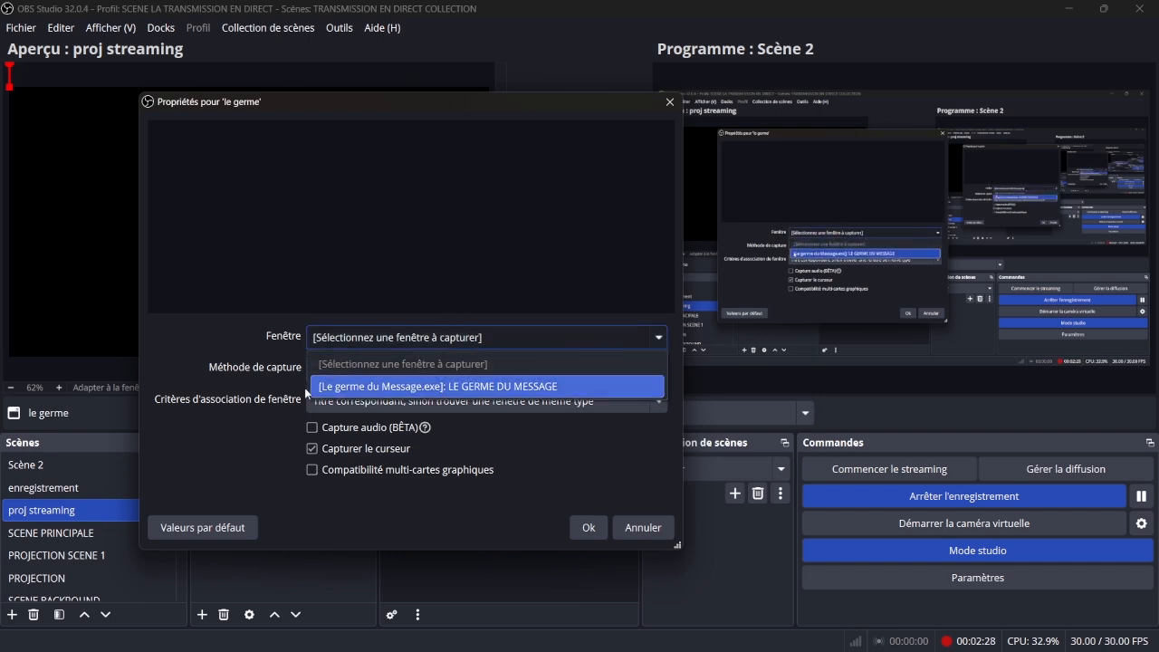
{"action": "left_click", "coordinate": [239, 369]}
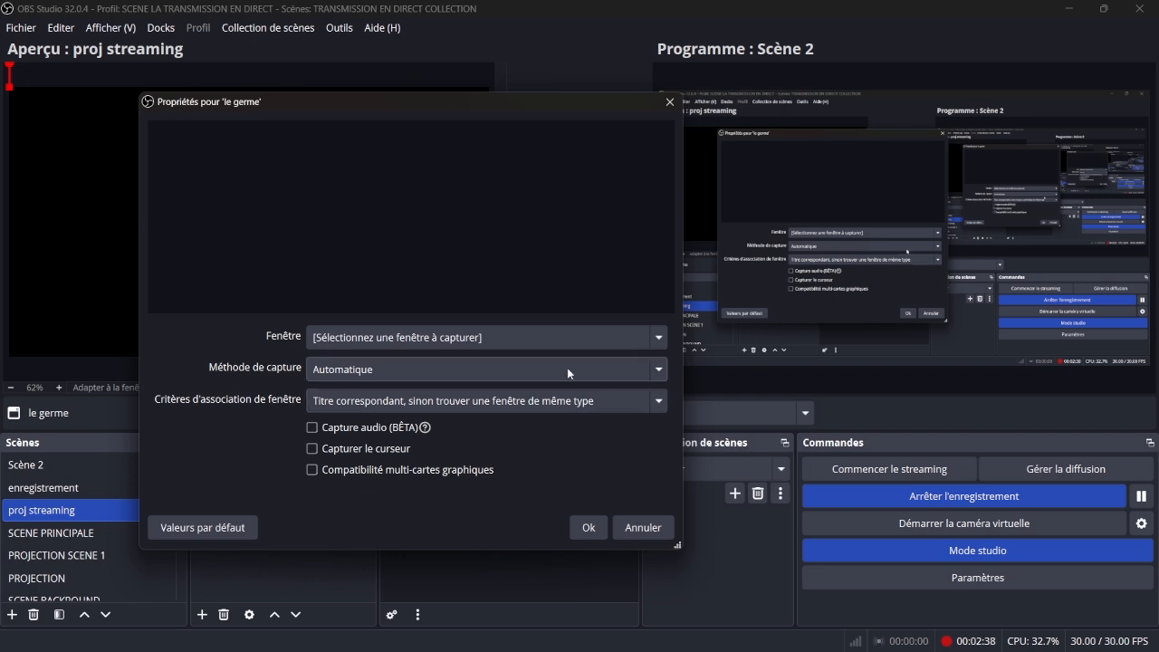
{"action": "left_click", "coordinate": [487, 405]}
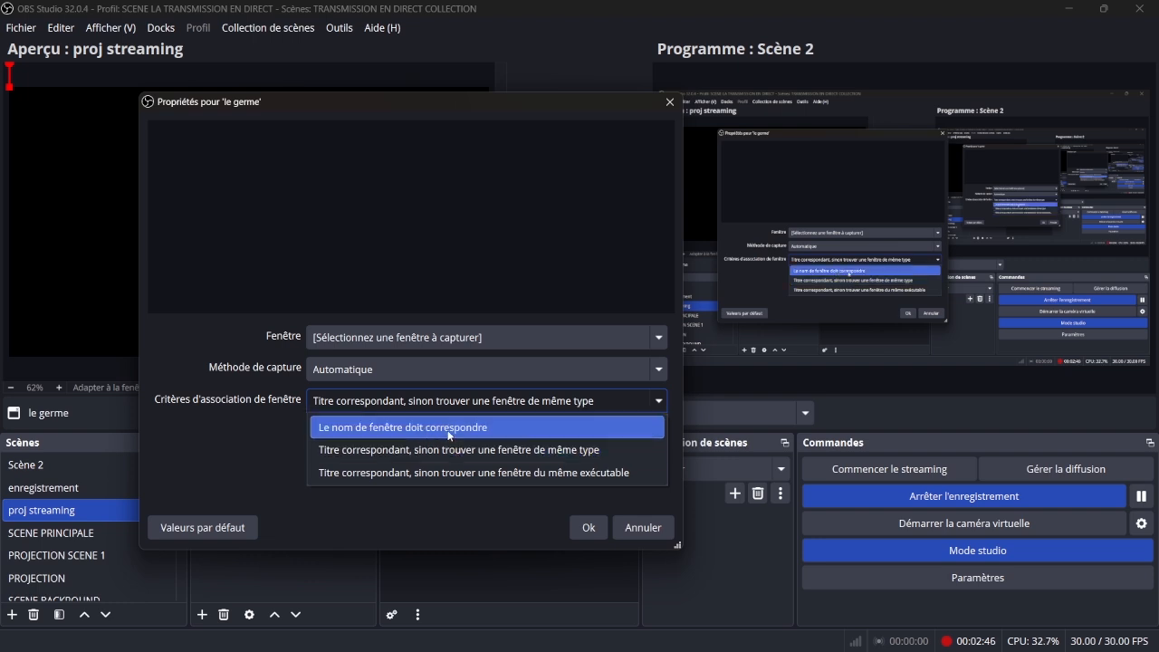
{"action": "left_click", "coordinate": [449, 436]}
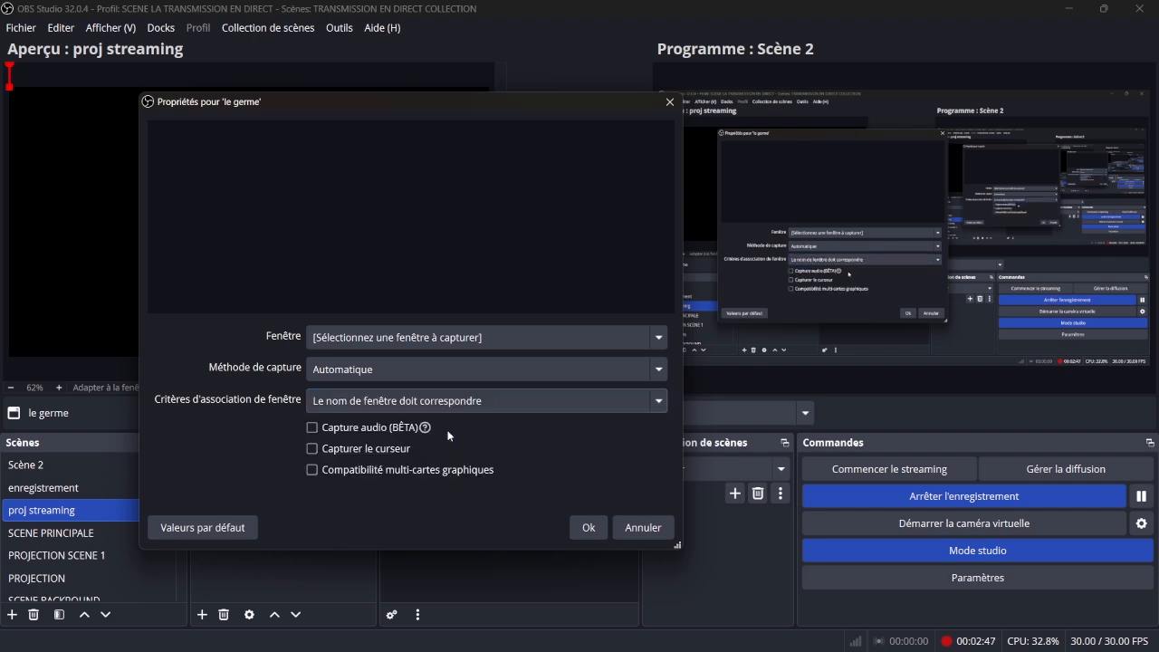
- Set the source to capture the window "[Le germe du Message.exe]: LE GERME DU MESSAGE" and confirm its properties
{"action": "left_click", "coordinate": [612, 338]}
{"action": "left_click", "coordinate": [480, 389]}
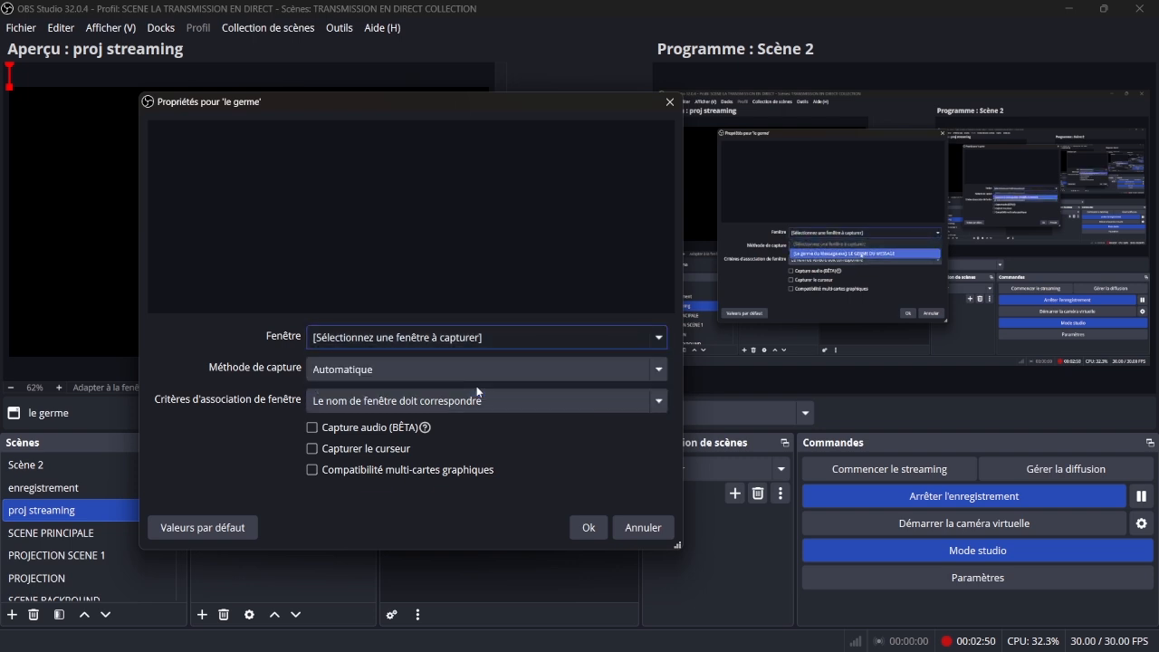
{"action": "left_click", "coordinate": [590, 528]}
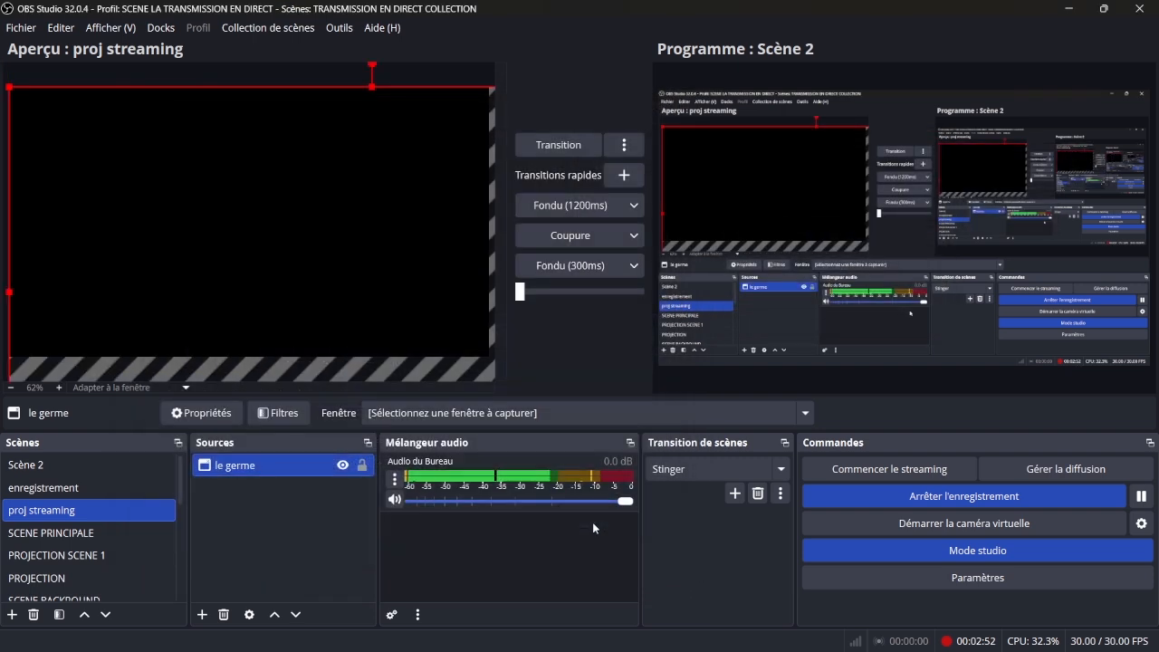
- Change the le germe source's window to "[Le germe du Message.exe]: Sortie Streaming" and its capture method to "Windows 10 (versions 1903 et postérieures)"
{"action": "double_click", "coordinate": [261, 466]}
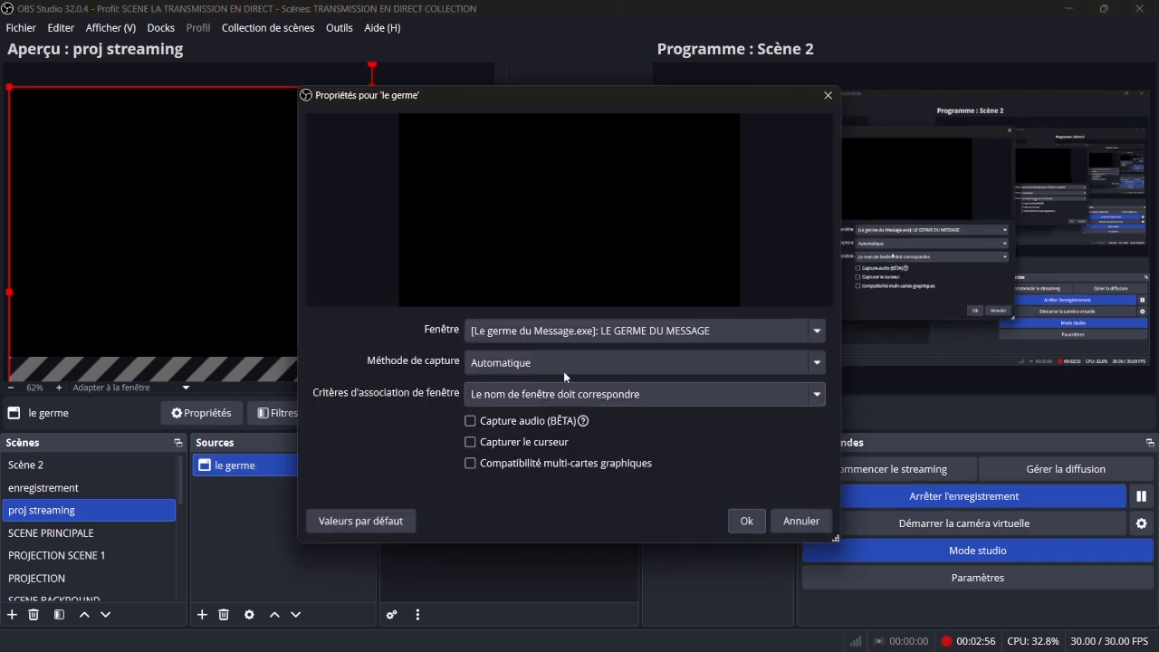
{"action": "left_click", "coordinate": [615, 331]}
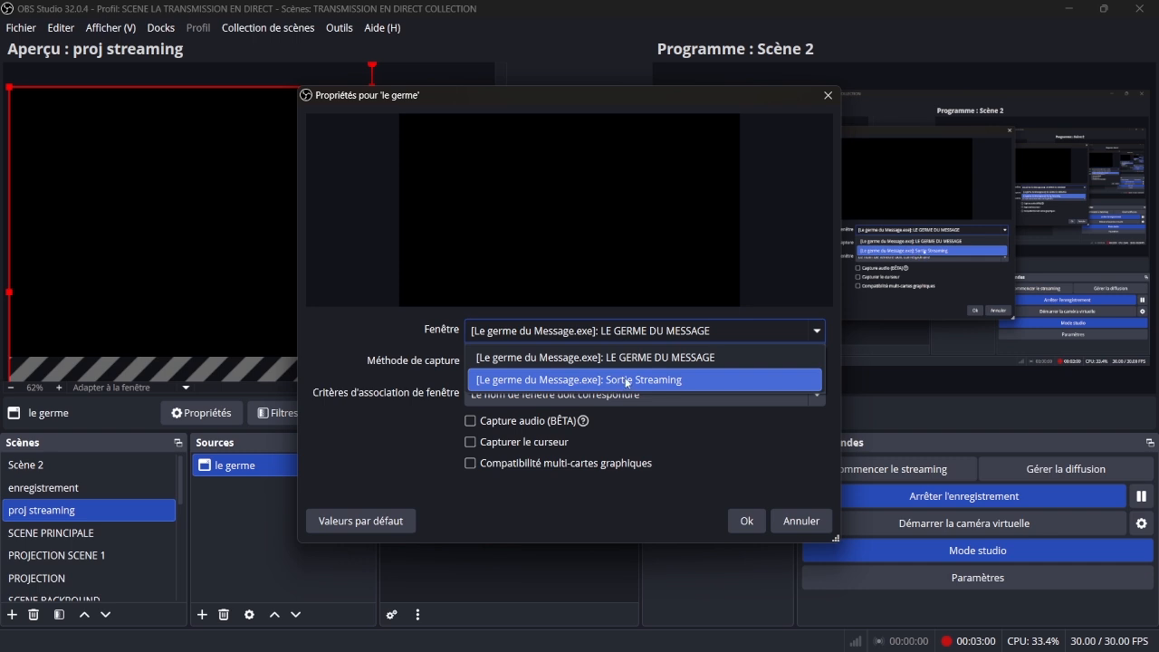
{"action": "left_click", "coordinate": [672, 381]}
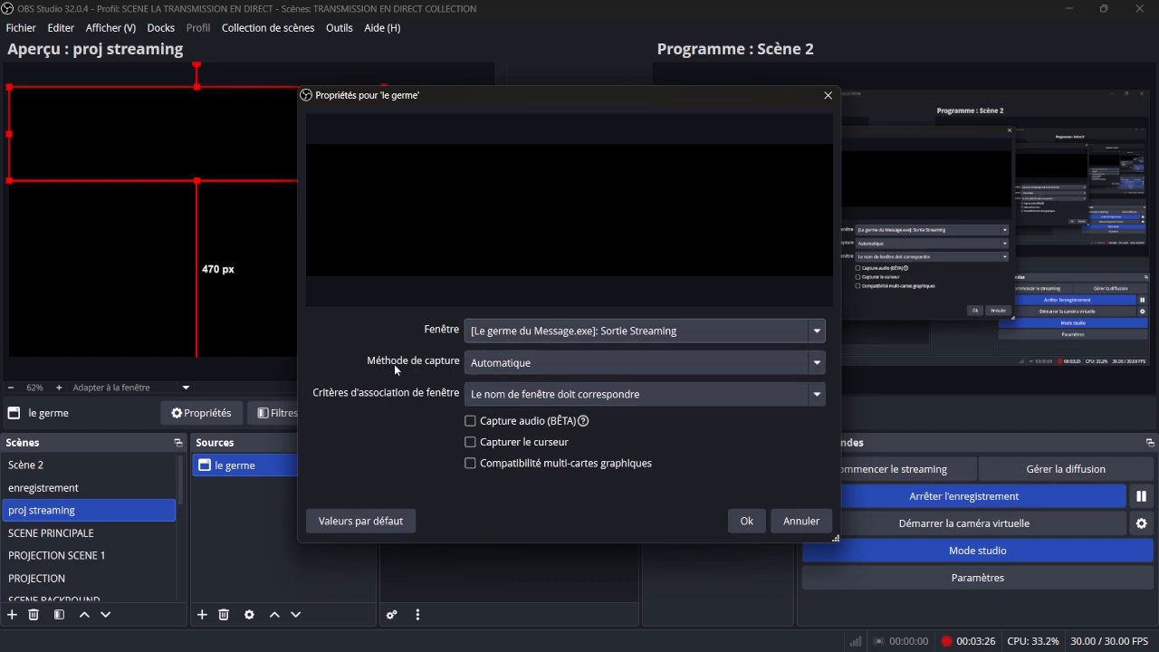
{"action": "left_click", "coordinate": [546, 362]}
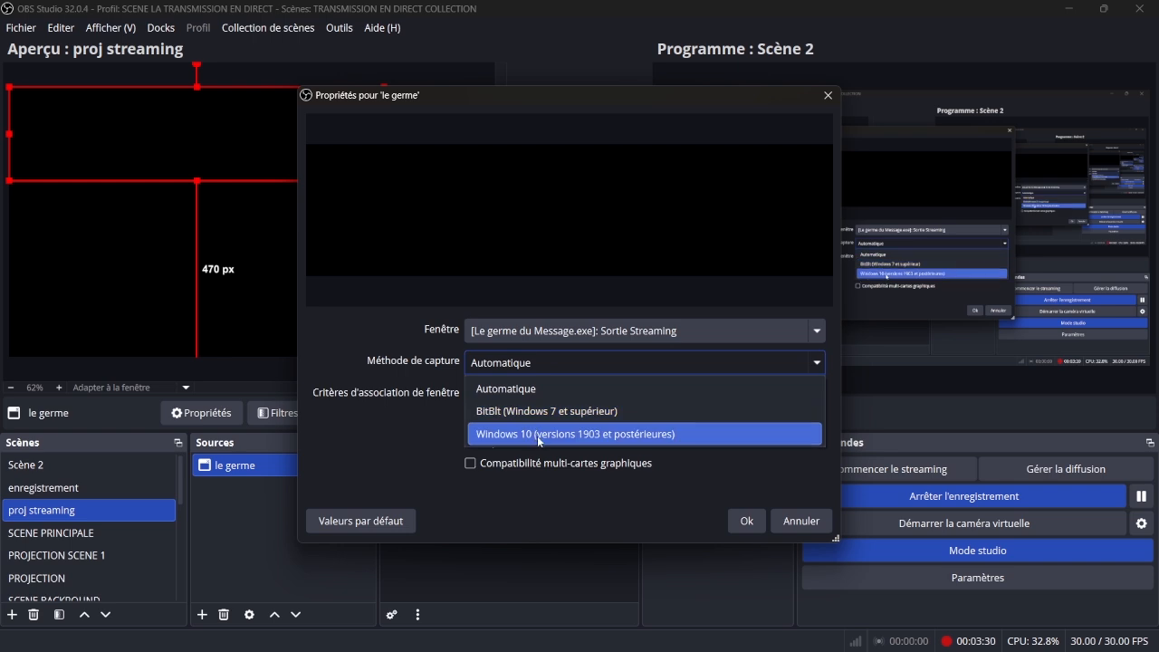
{"action": "left_click", "coordinate": [533, 434]}
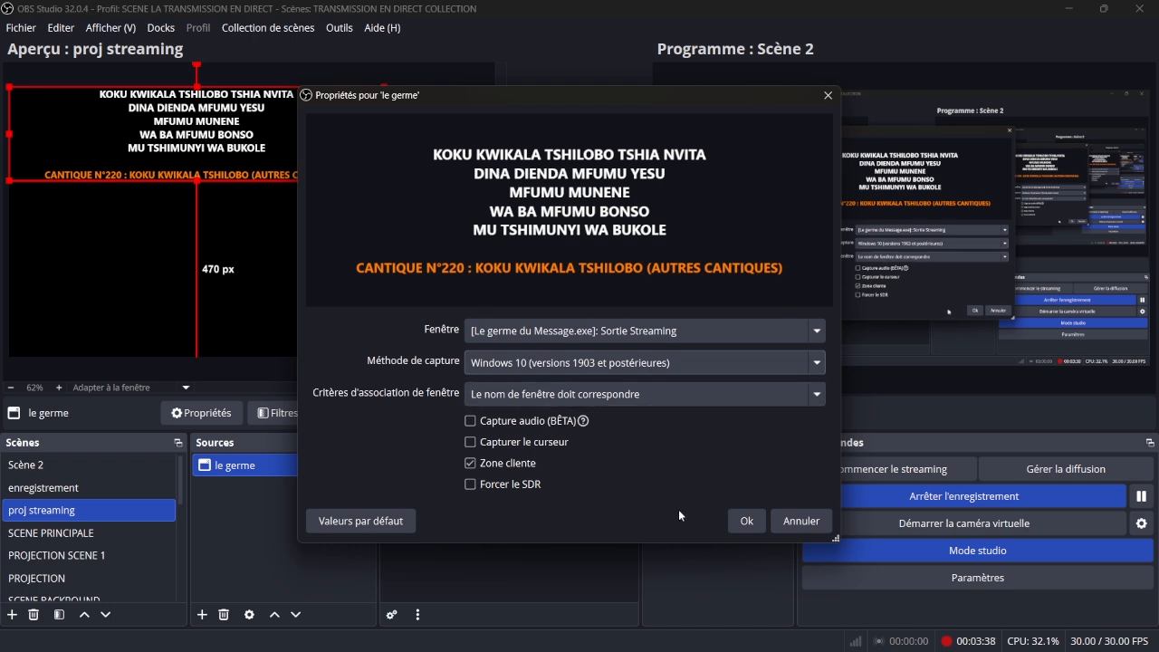
{"action": "left_click", "coordinate": [747, 523]}
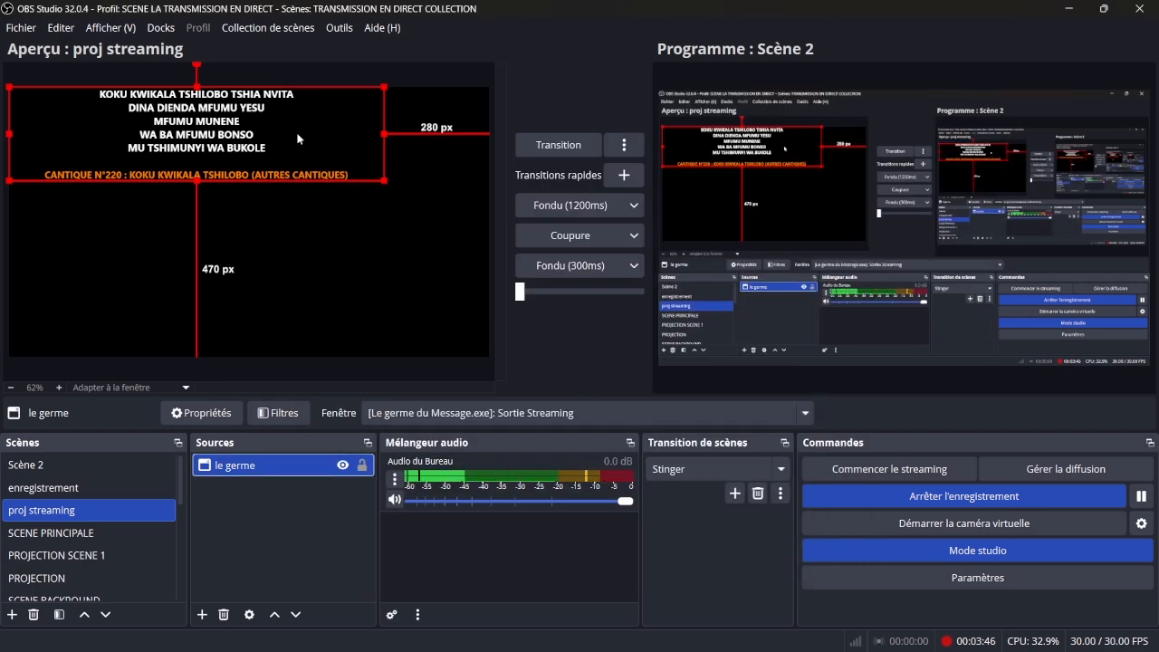
- Move the le germe lyrics capture to the lower middle of the preview canvas, about 20 px above its bottom edge
{"action": "left_click_drag", "start_coordinate": [303, 135], "coordinate": [361, 302]}
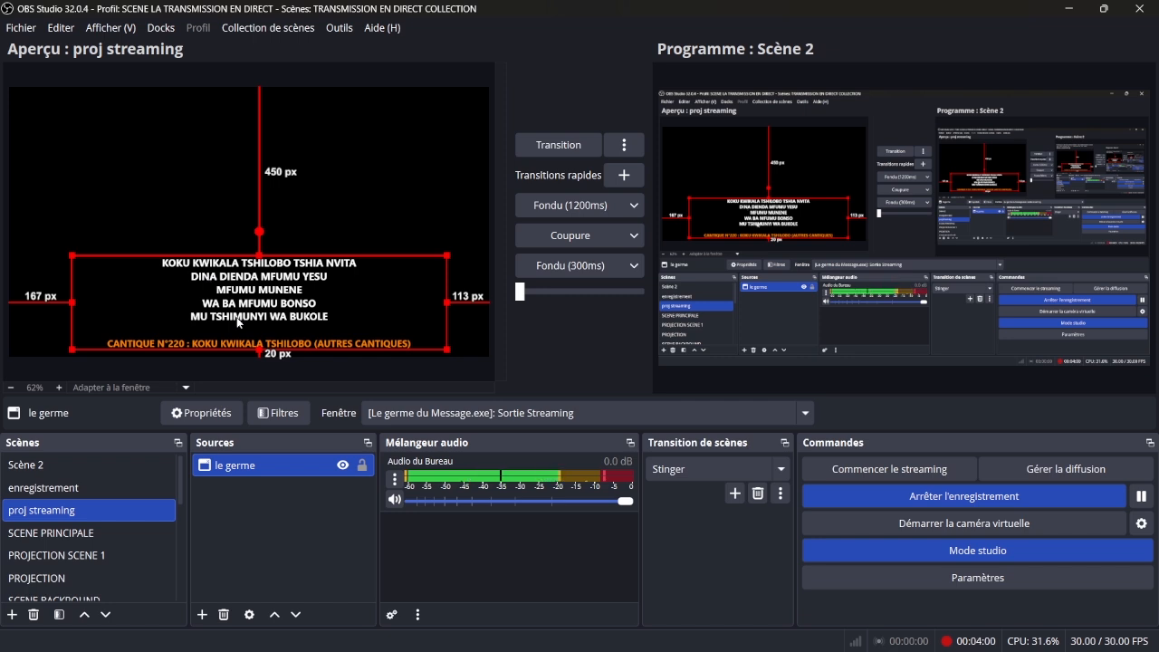
{"action": "left_click", "coordinate": [260, 518]}
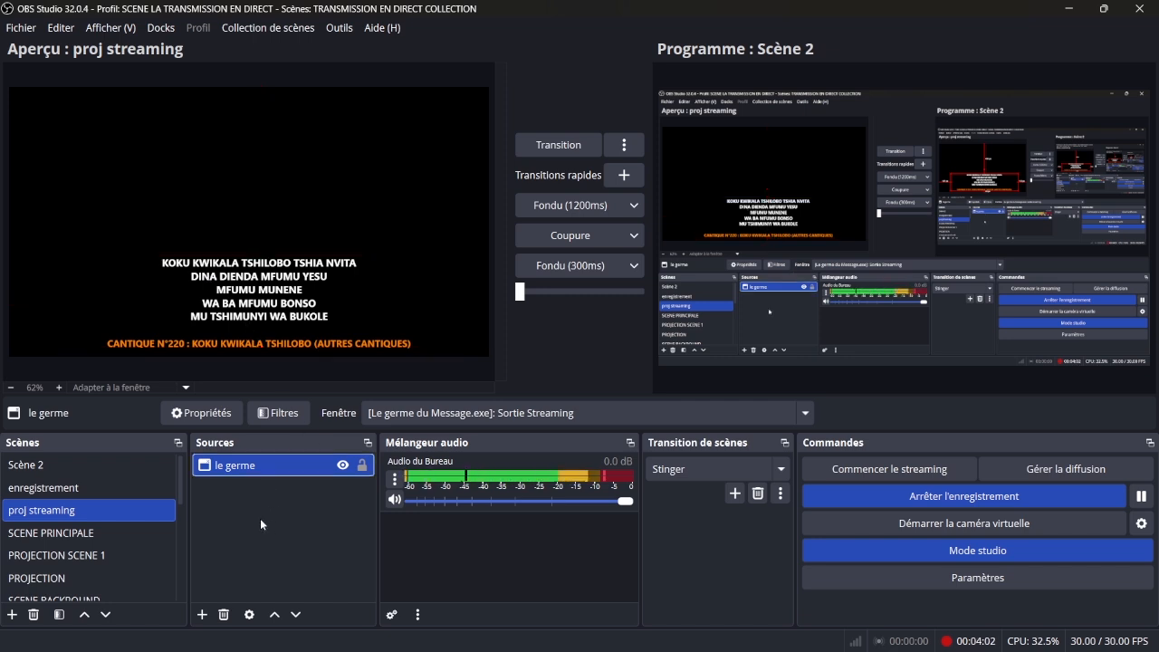
- Add a new colour source named "backgr" with the dark blue colour #00007f to the proj streaming scene
{"action": "right_click", "coordinate": [260, 518]}
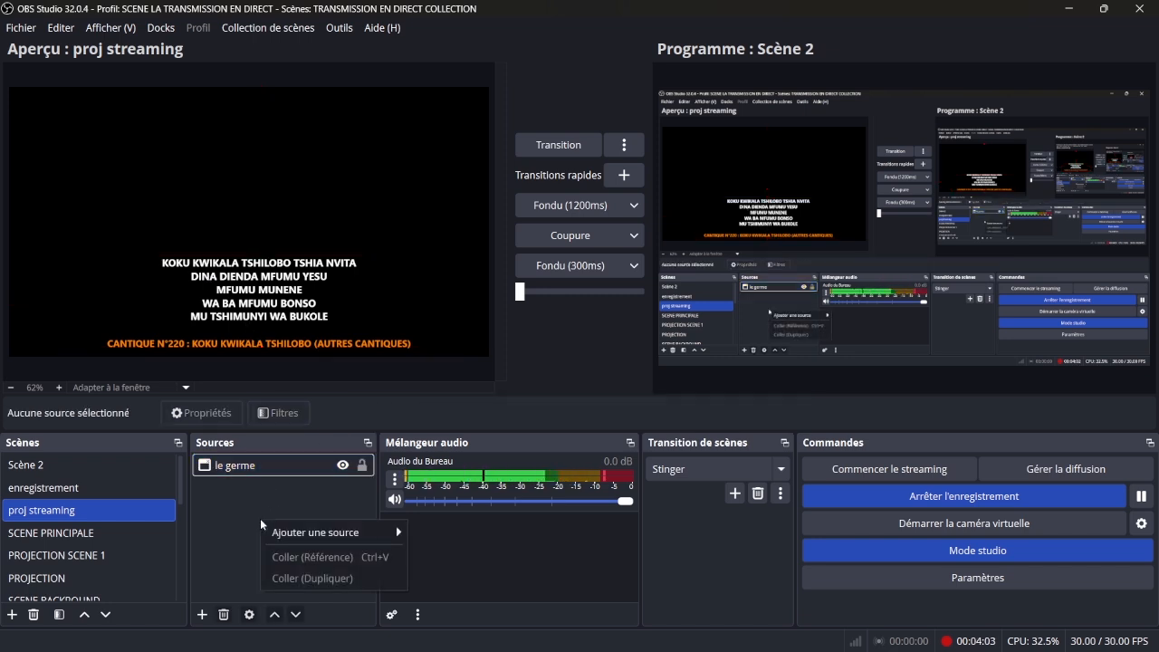
{"action": "left_click", "coordinate": [203, 615]}
{"action": "left_click", "coordinate": [203, 615]}
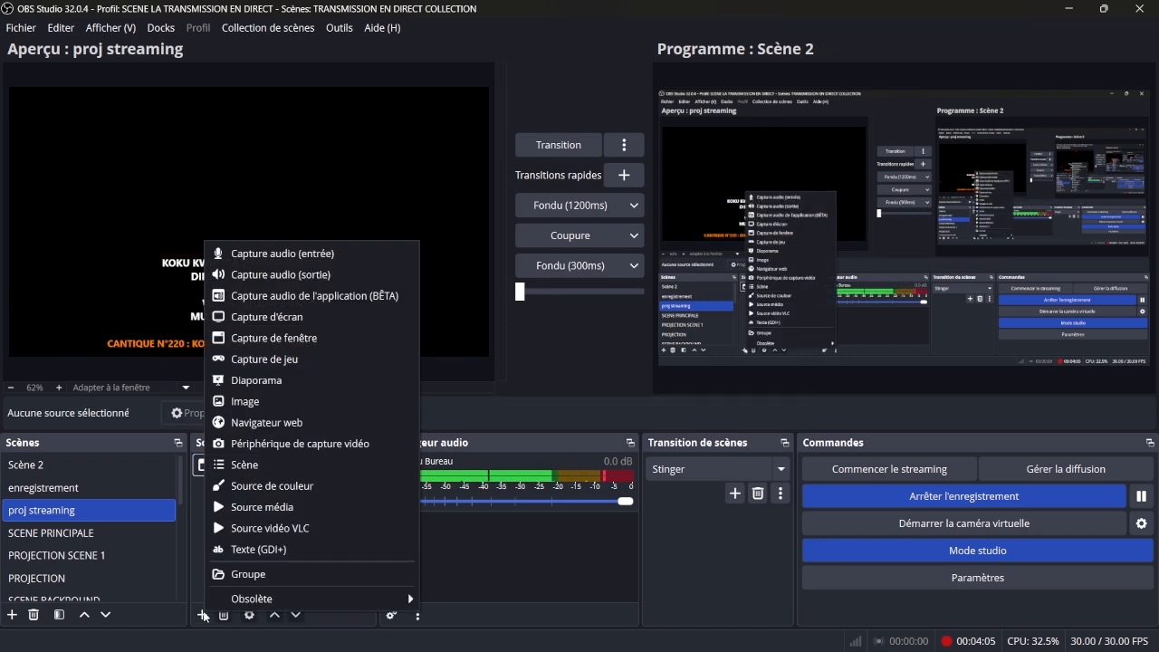
{"action": "left_click", "coordinate": [324, 488]}
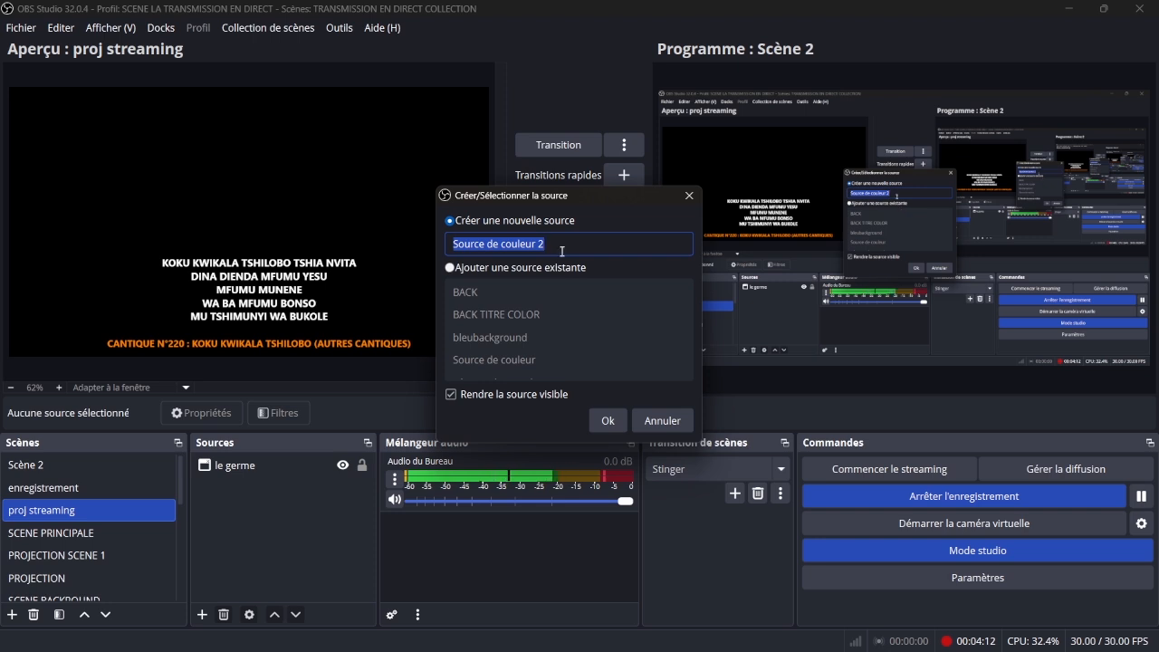
{"action": "key", "text": "BackSpace"}
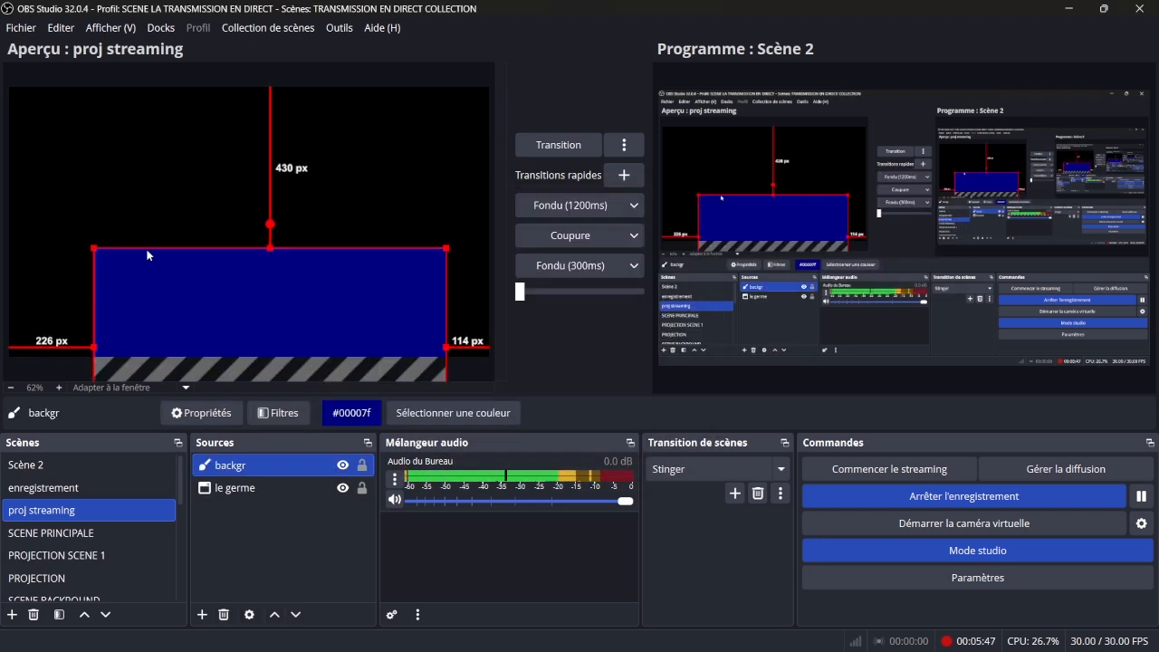
- Shift the backgr rectangle up and widen it to about 155 px from the left canvas edge and 90 px from the right
{"action": "left_click_drag", "start_coordinate": [149, 249], "coordinate": [143, 240]}
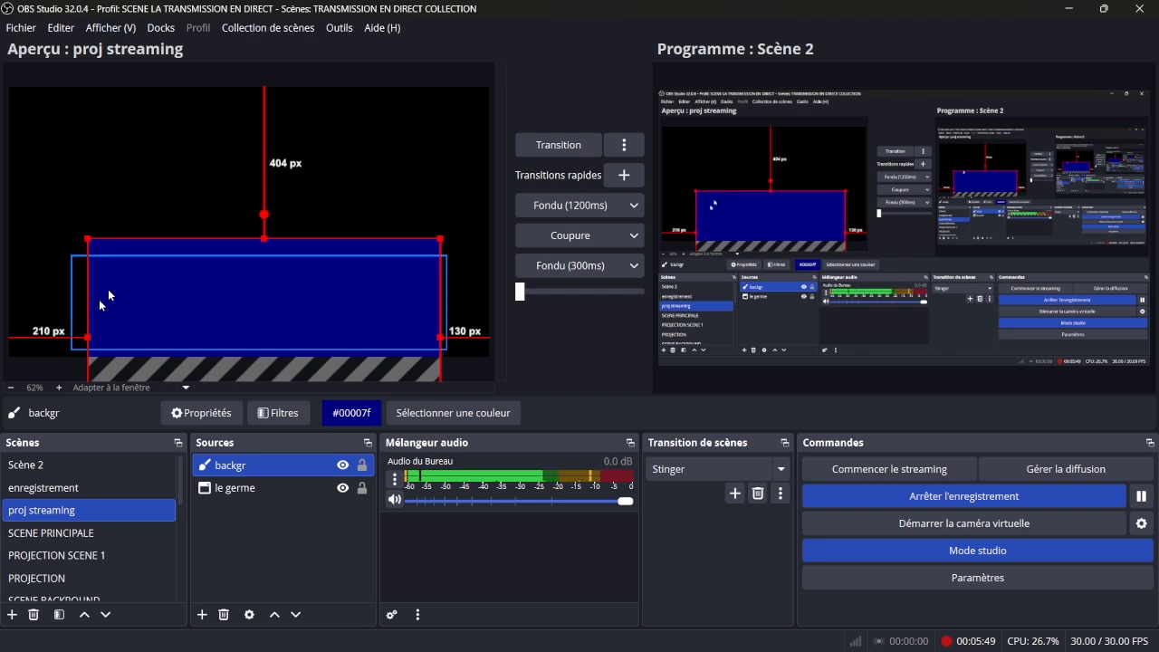
{"action": "left_click_drag", "start_coordinate": [88, 334], "coordinate": [67, 333]}
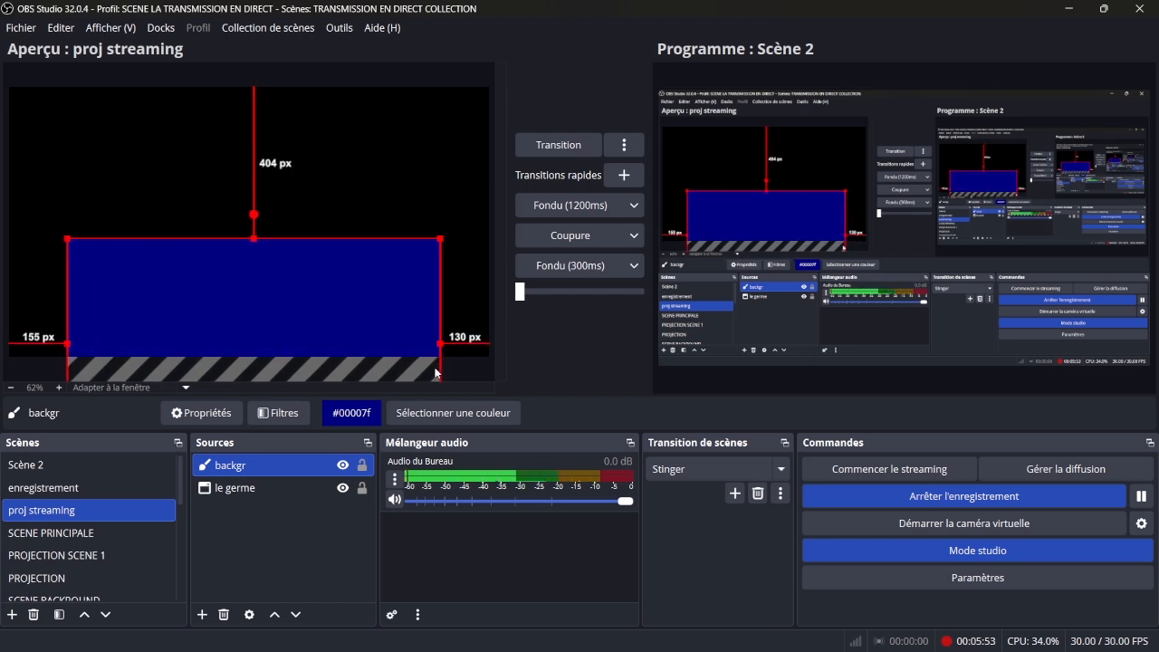
{"action": "left_click_drag", "start_coordinate": [441, 345], "coordinate": [455, 347]}
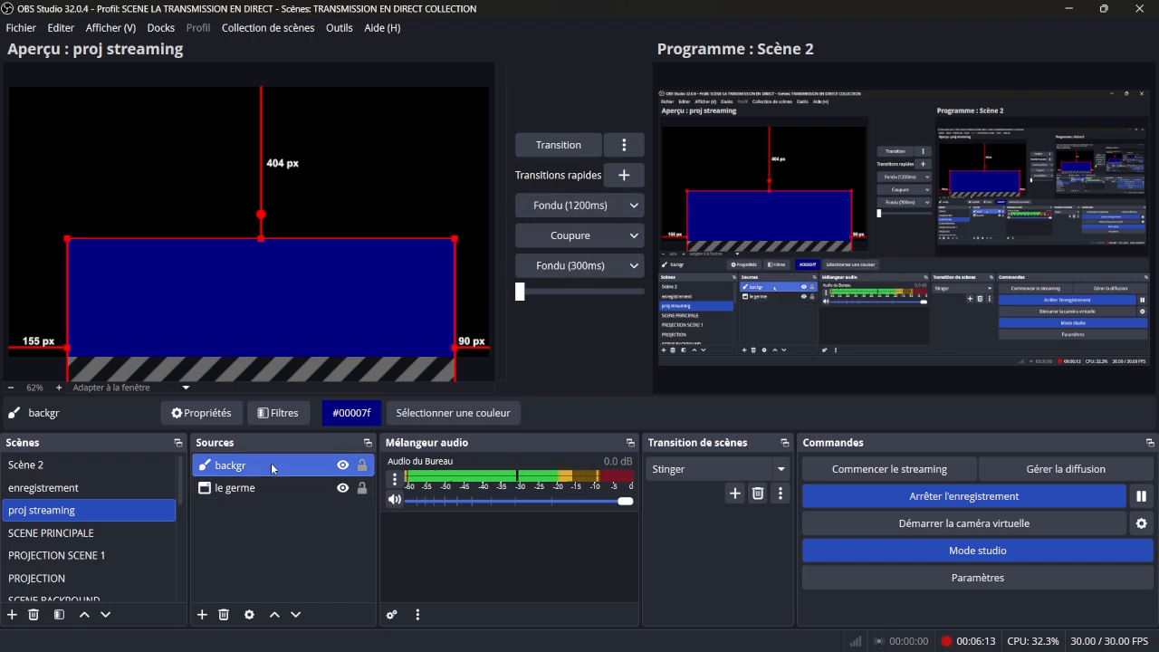
- Reorder backgr beneath the le germe source and lower it to about 431 px from the canvas top
{"action": "left_click_drag", "start_coordinate": [269, 488], "coordinate": [270, 500]}
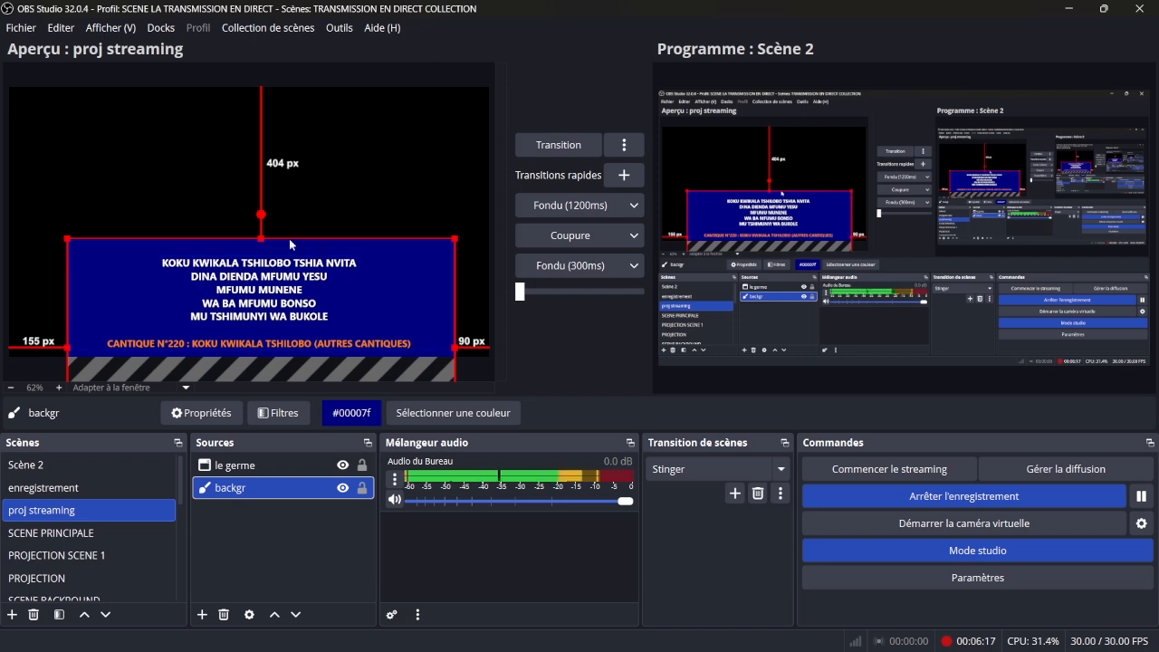
{"action": "left_click_drag", "start_coordinate": [288, 249], "coordinate": [288, 258]}
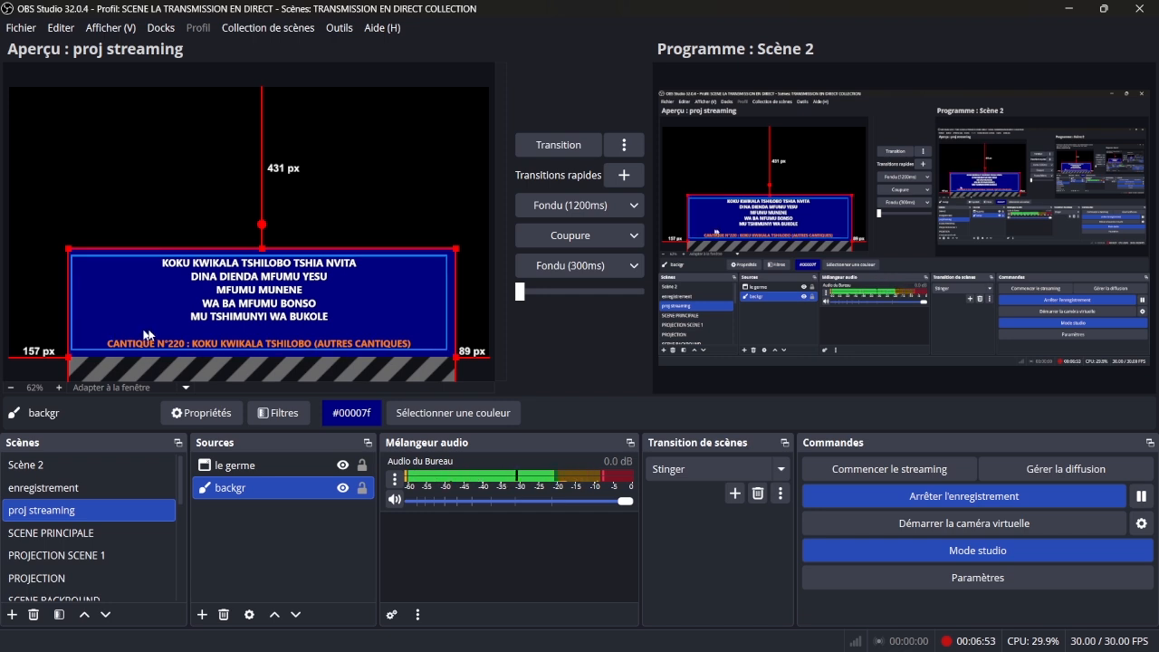
- Set the backgr source's width (Largeur) to 1890 in its properties
{"action": "double_click", "coordinate": [252, 490]}
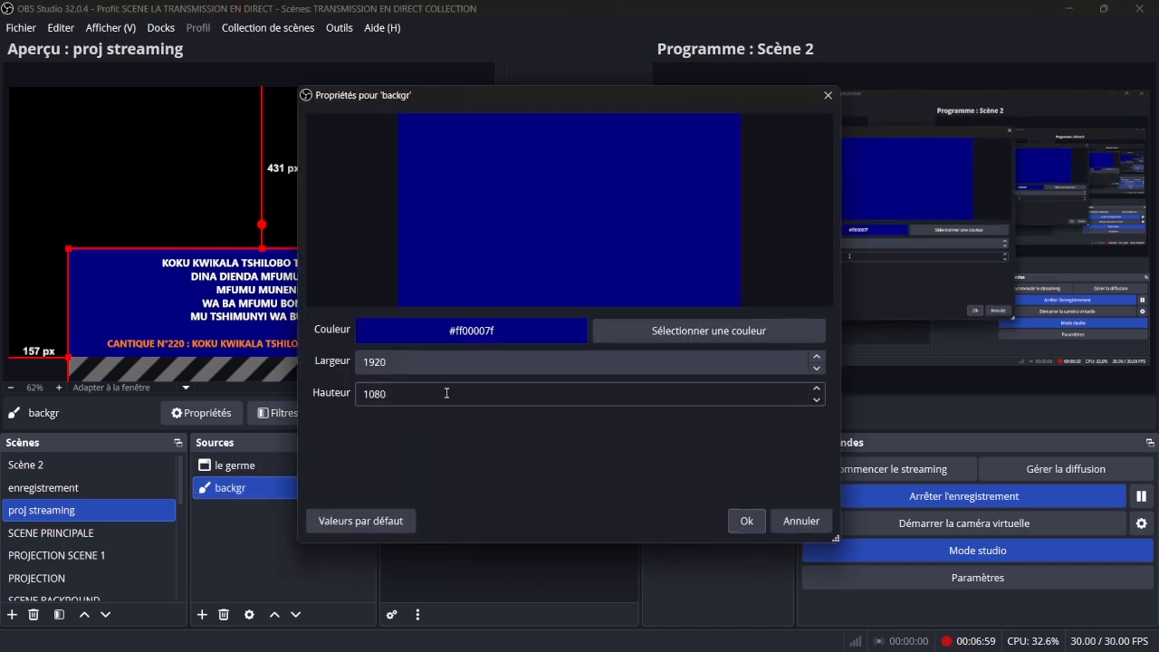
{"action": "left_click_drag", "start_coordinate": [539, 92], "coordinate": [765, 58]}
{"action": "left_click_drag", "start_coordinate": [616, 328], "coordinate": [571, 330]}
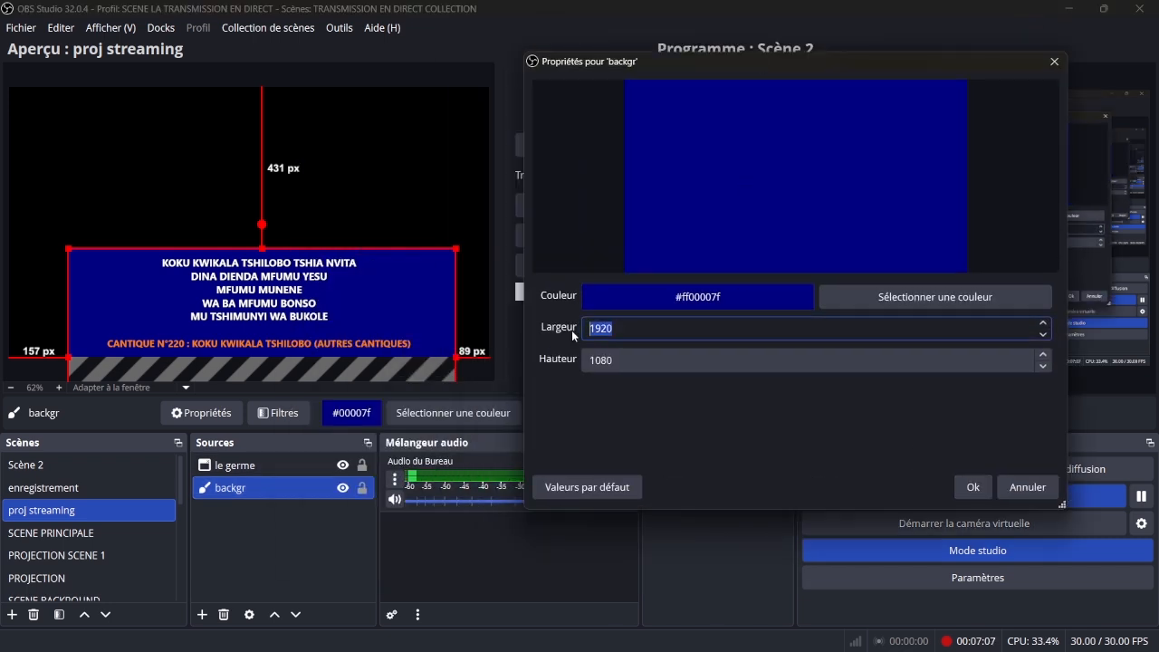
{"action": "type", "text": "1000"}
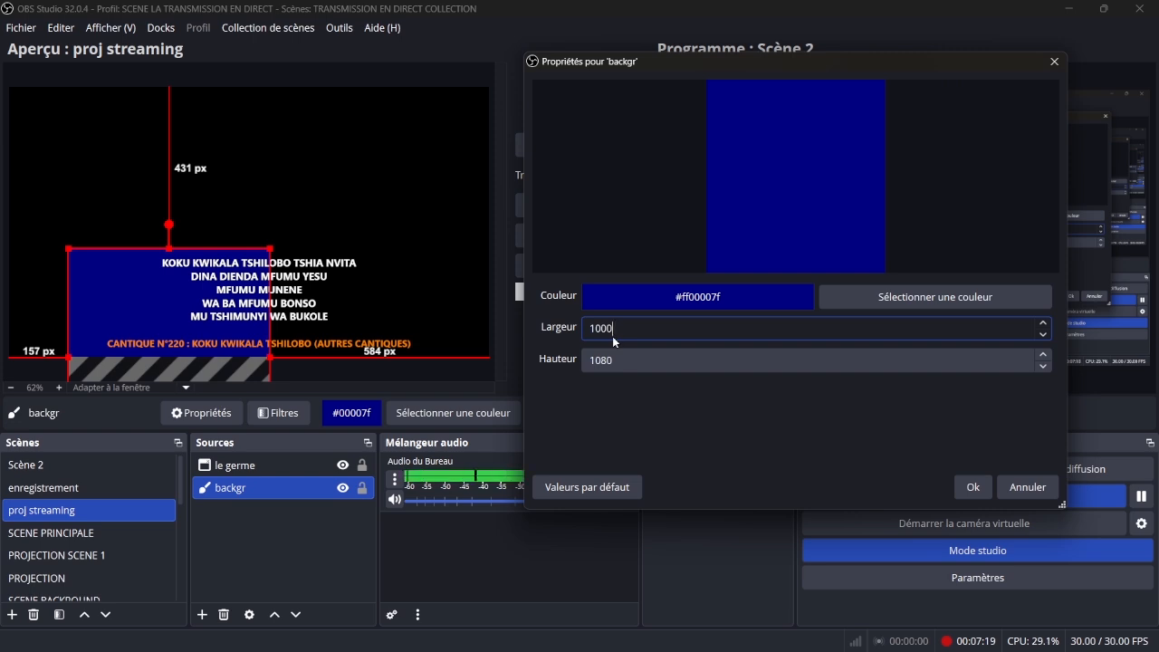
{"action": "key", "text": "Delete"}
{"action": "type", "text": "8"}
{"action": "key", "text": "Delete"}
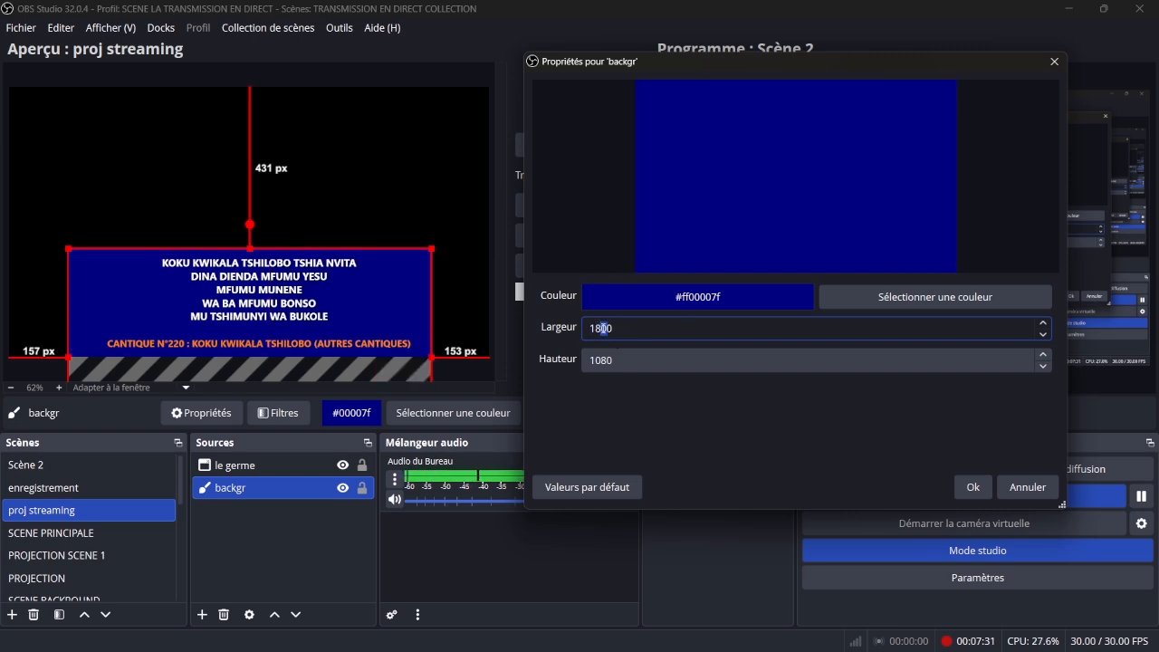
{"action": "type", "text": "9"}
- Reduce the backgr source's height until its lower edge is about 62 px above the canvas bottom, and confirm its properties
{"action": "left_click_drag", "start_coordinate": [622, 359], "coordinate": [569, 363]}
{"action": "type", "text": "400"}
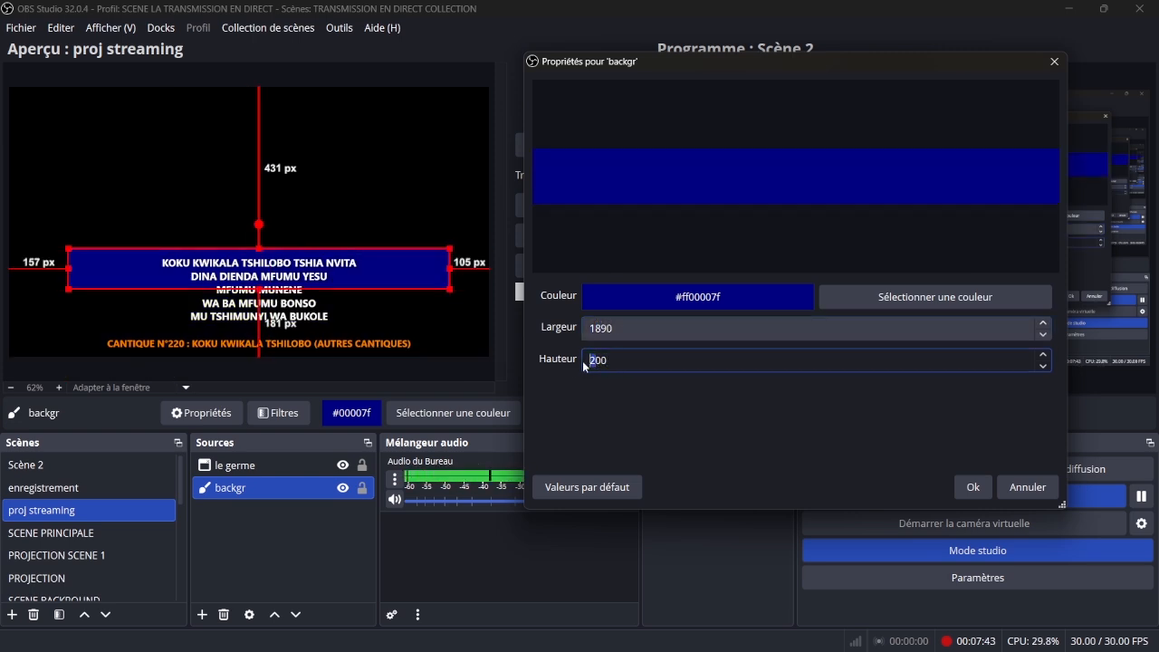
{"action": "key", "text": "Delete"}
{"action": "type", "text": "51"}
{"action": "key", "text": "Up"}
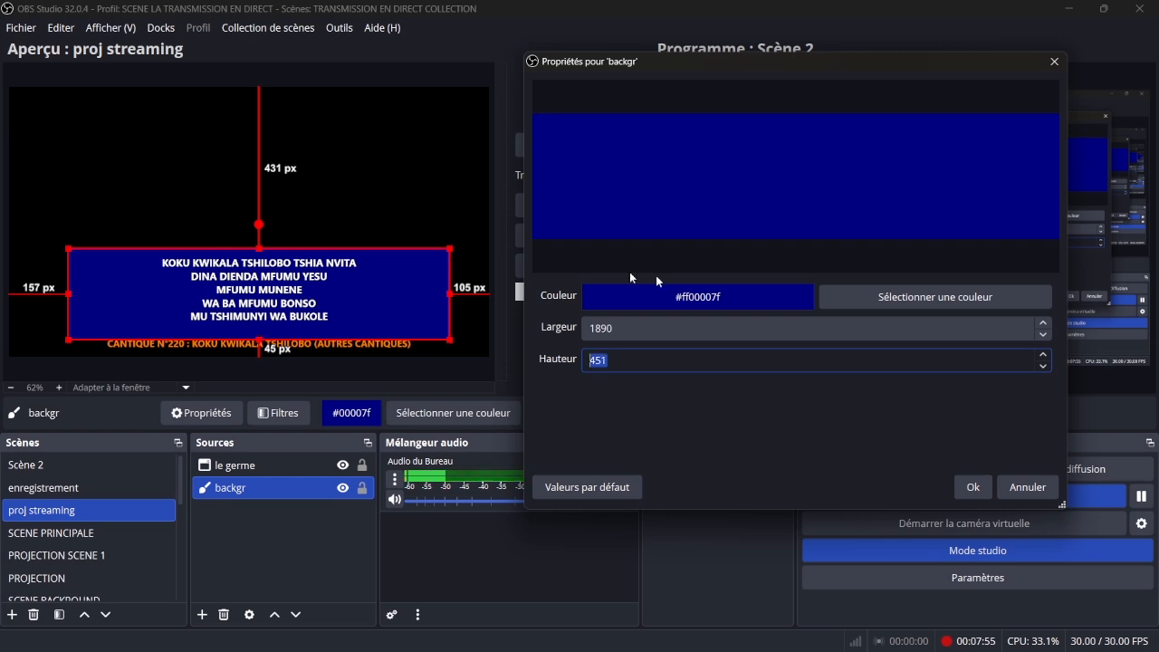
{"action": "key", "text": "Up"}
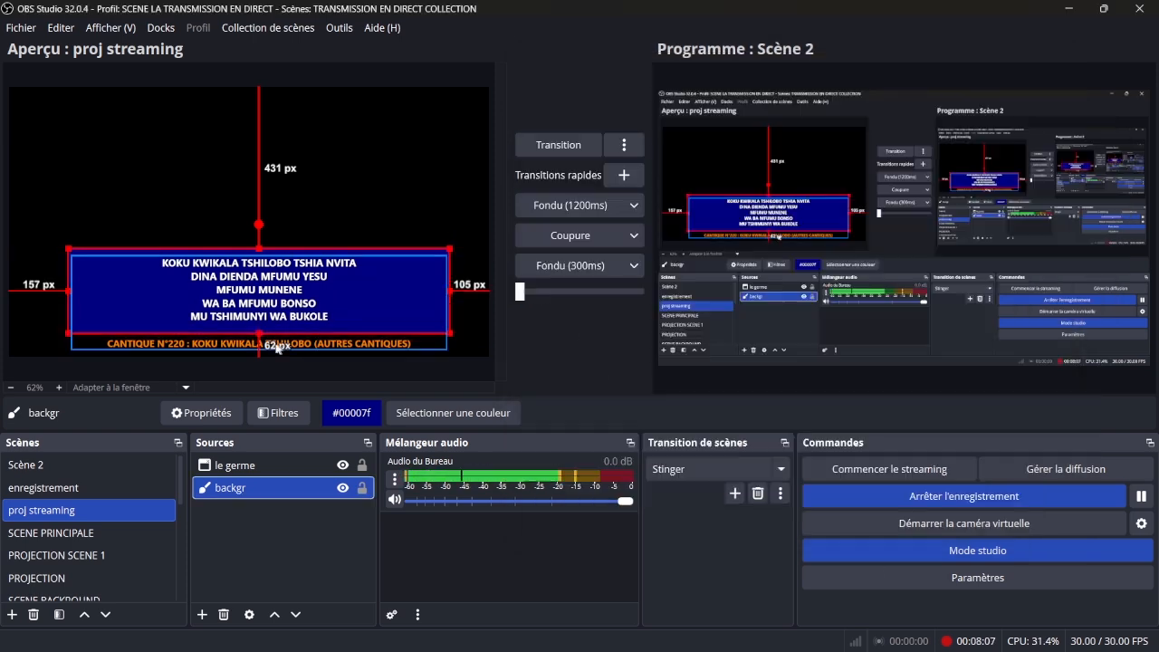
{"action": "key", "text": "Return"}
- Add a new colour source named "BACK4" to the scene
{"action": "left_click", "coordinate": [202, 614]}
{"action": "left_click", "coordinate": [259, 483]}
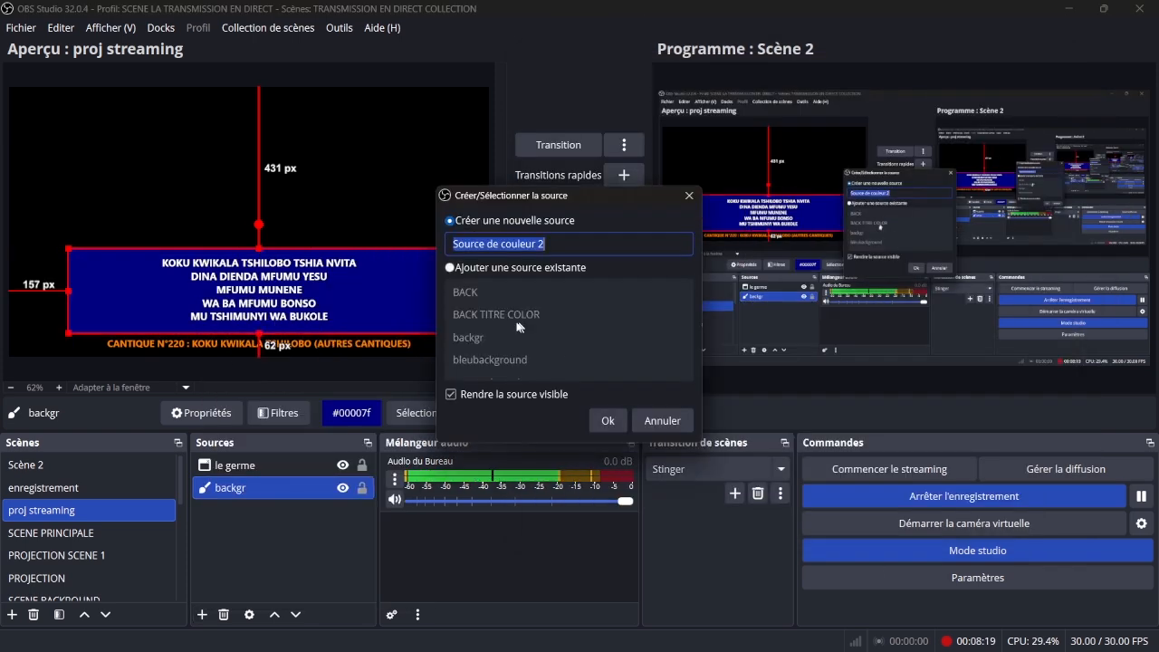
{"action": "type", "text": "BACK4"}
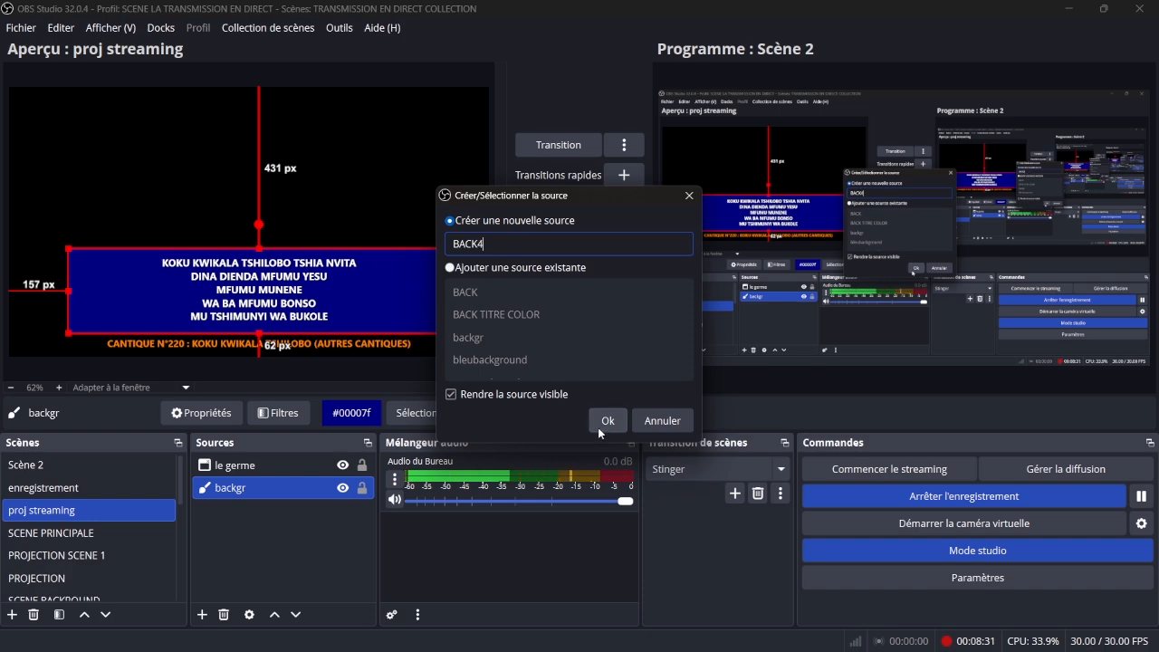
{"action": "left_click", "coordinate": [608, 420]}
- Set the BACK4 source's width to 1500 and its height to 150, and confirm its properties
{"action": "left_click_drag", "start_coordinate": [651, 375], "coordinate": [580, 377]}
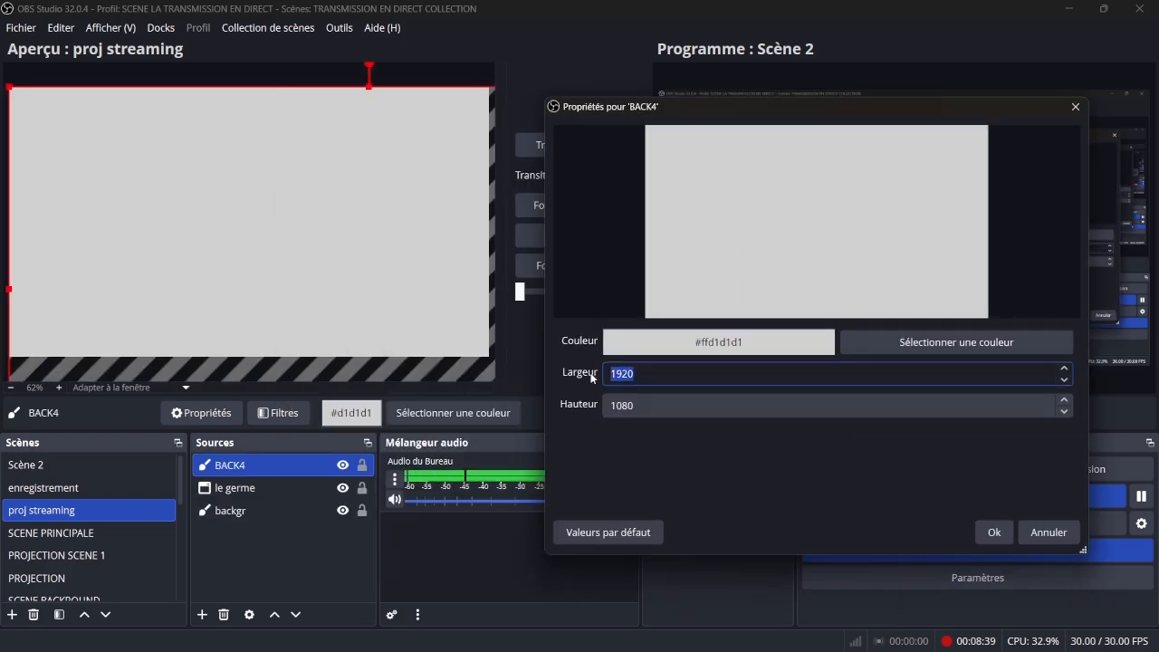
{"action": "type", "text": "1500"}
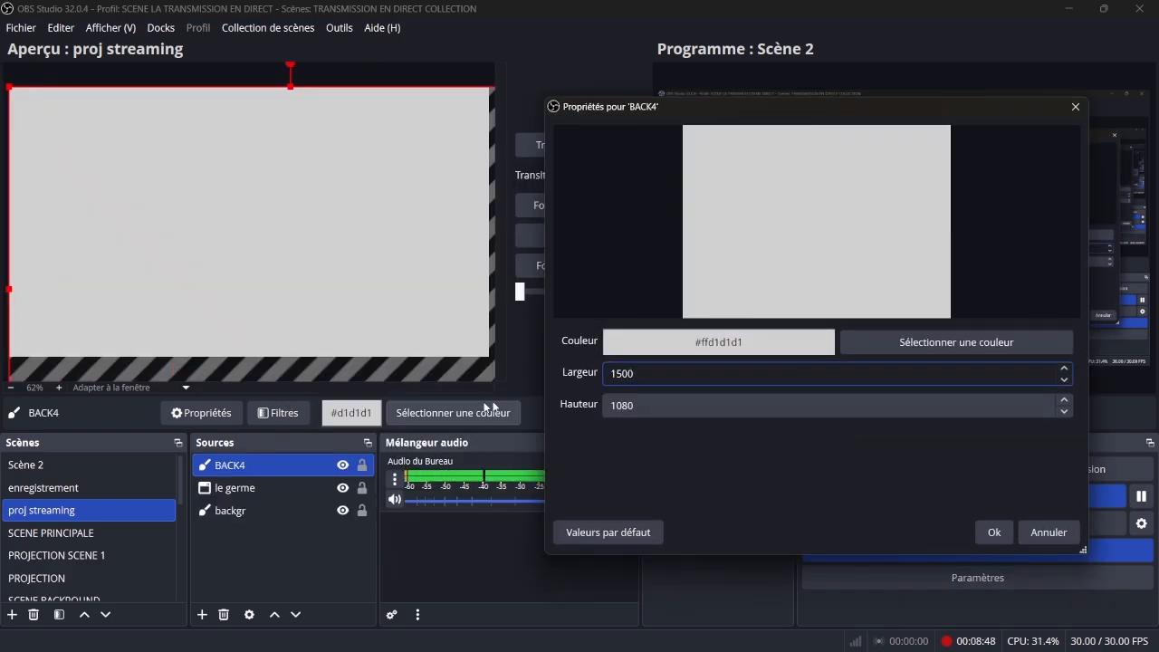
{"action": "key", "text": "Tab"}
{"action": "type", "text": "150"}
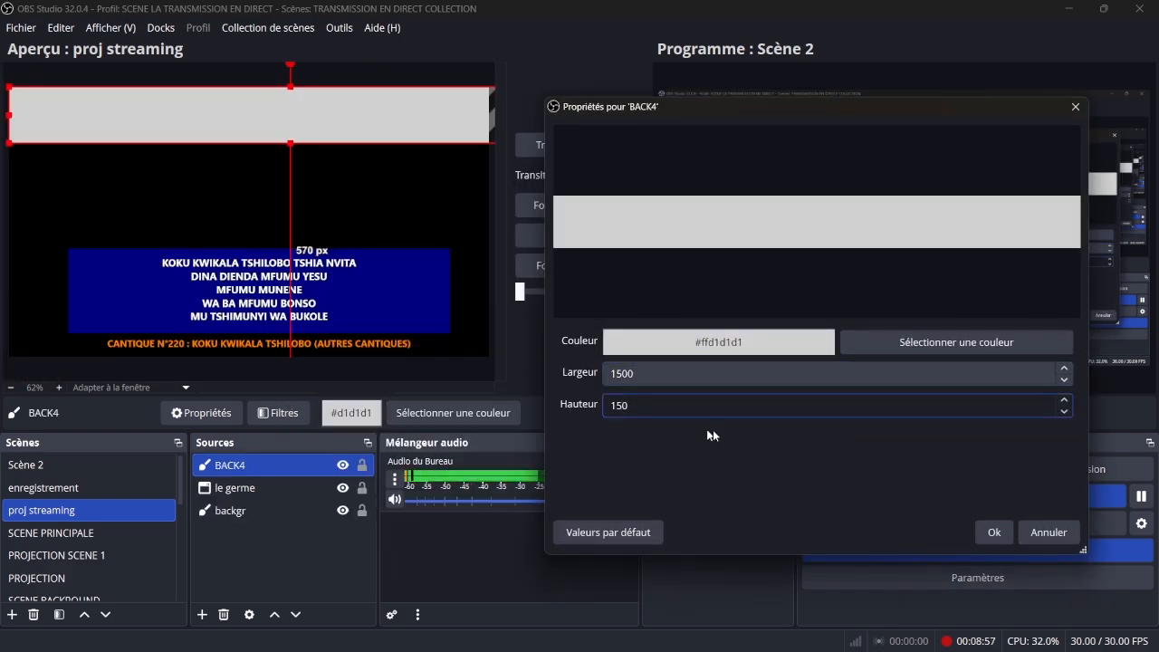
{"action": "left_click", "coordinate": [994, 531]}
- Move the BACK4 band over the hymn title, about 613 px from the canvas top, and reorder it beneath le germe
{"action": "left_click_drag", "start_coordinate": [285, 116], "coordinate": [326, 346]}
{"action": "left_click_drag", "start_coordinate": [288, 510], "coordinate": [290, 487]}
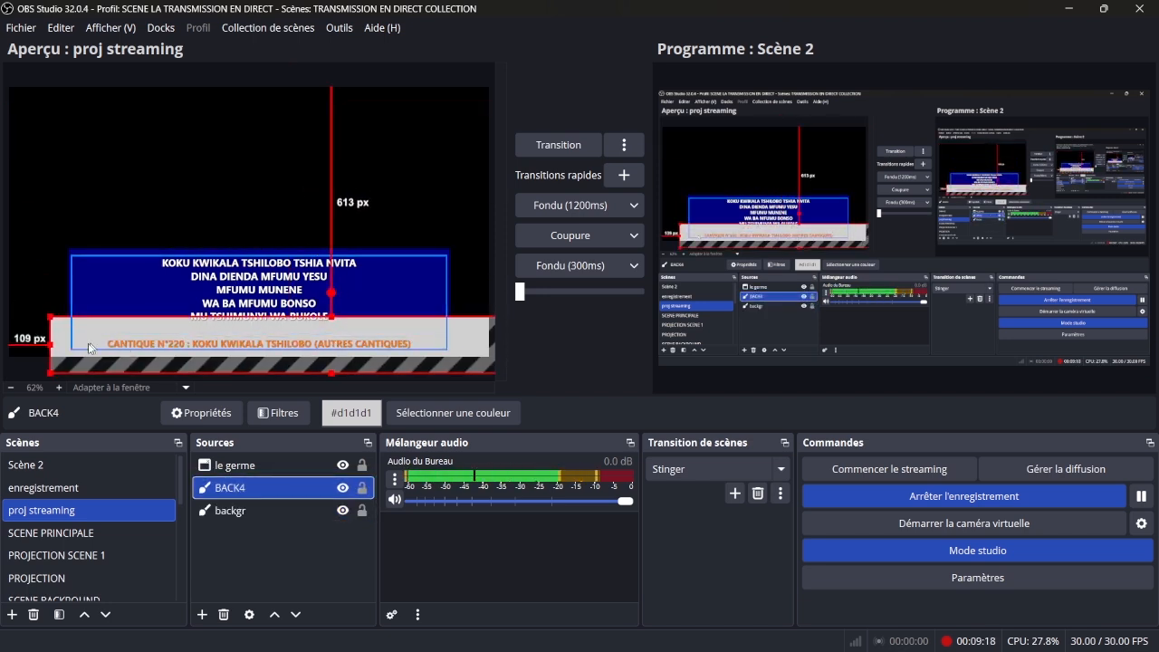